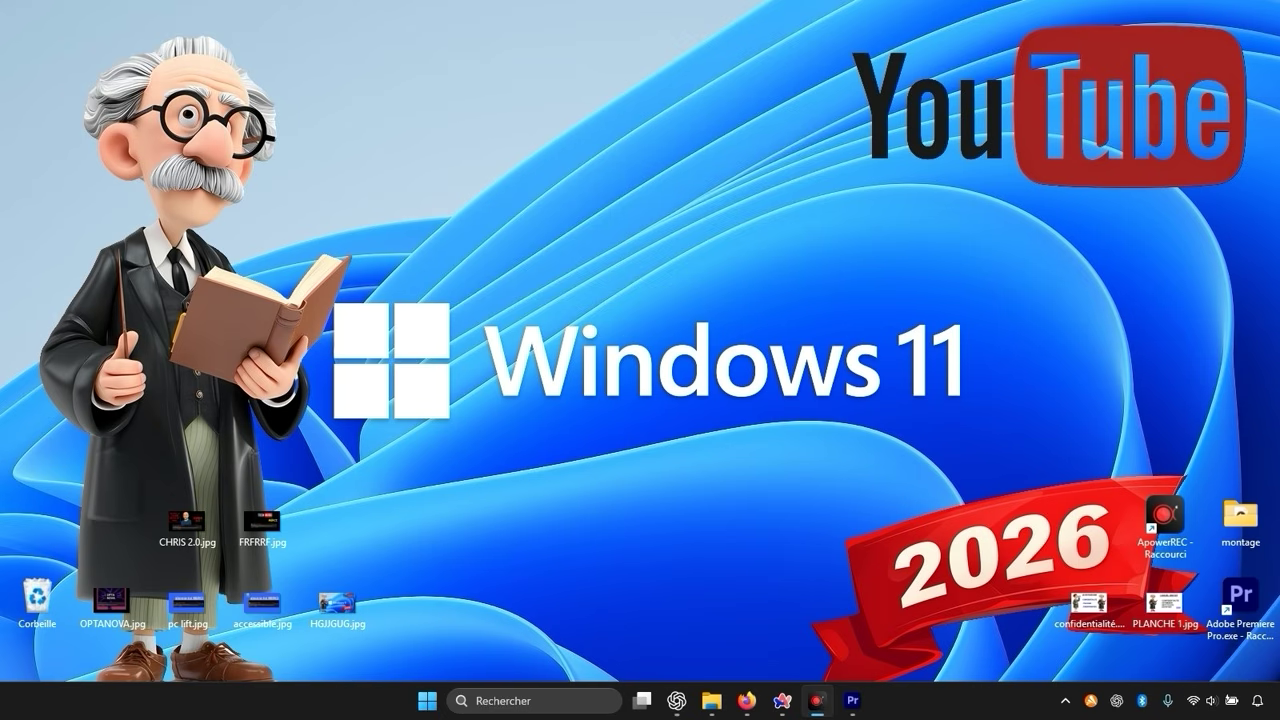
- Switch to Firefox and search the web for "system ninja"
click(747, 700)
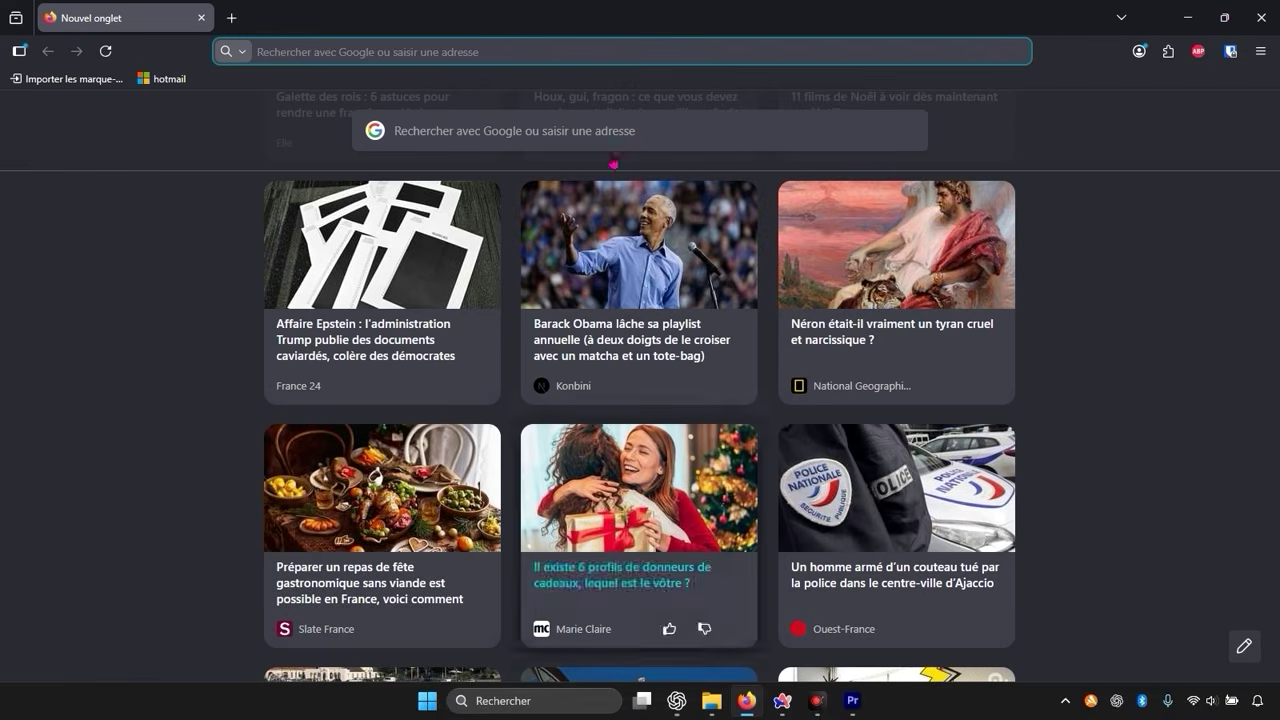
click(436, 140)
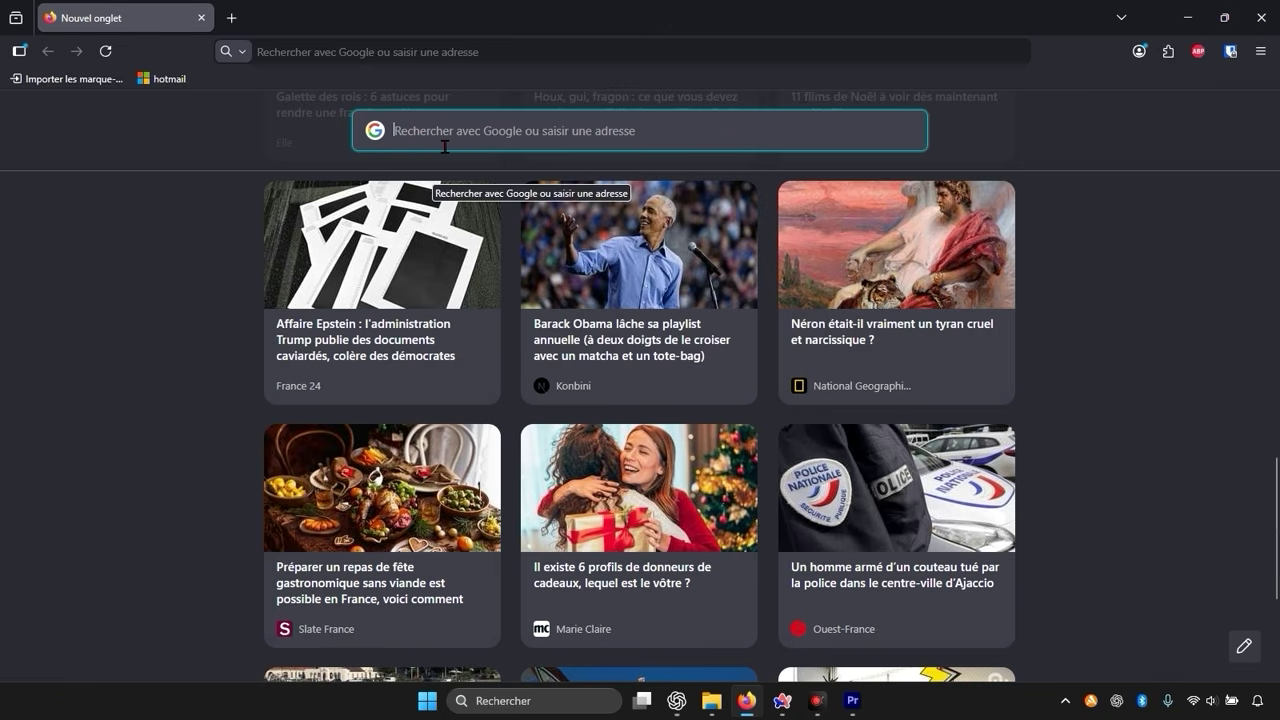
text(ninj)
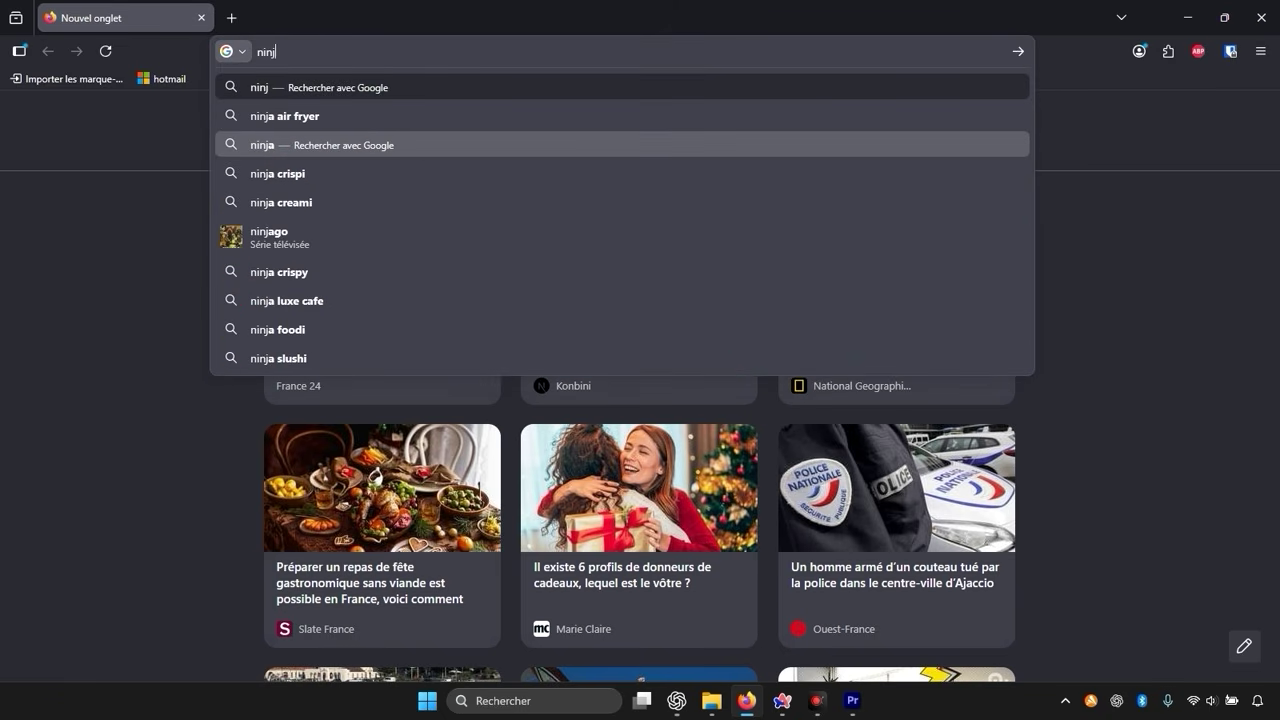
text(a)
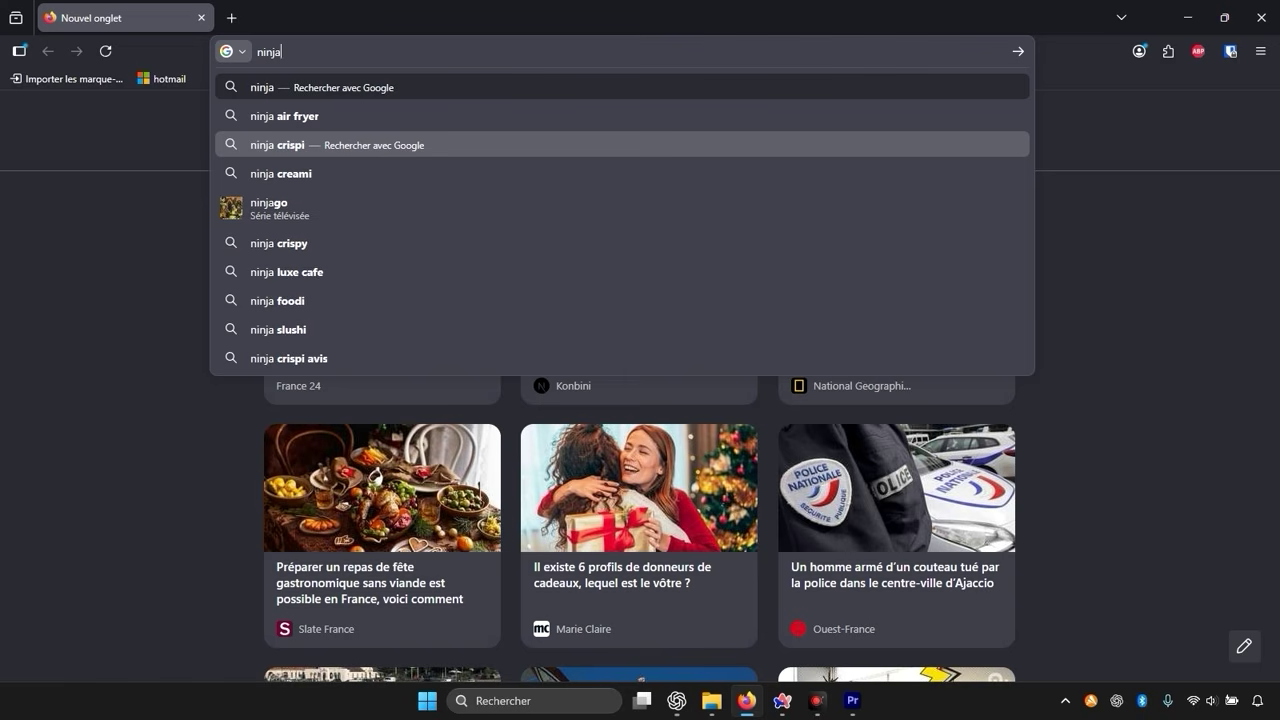
key(BackSpace)
key(BackSpace)
key(BackSpace)
key(BackSpace)
key(BackSpace)
text(sys)
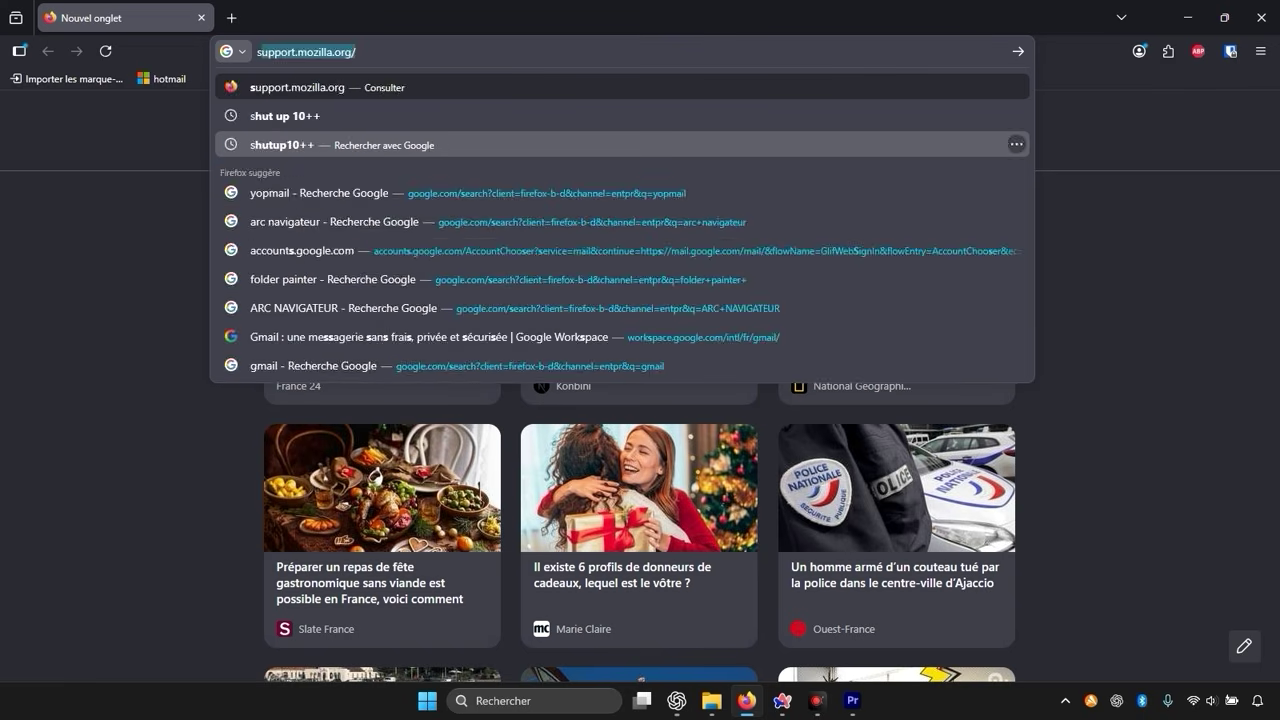
text(tem ni)
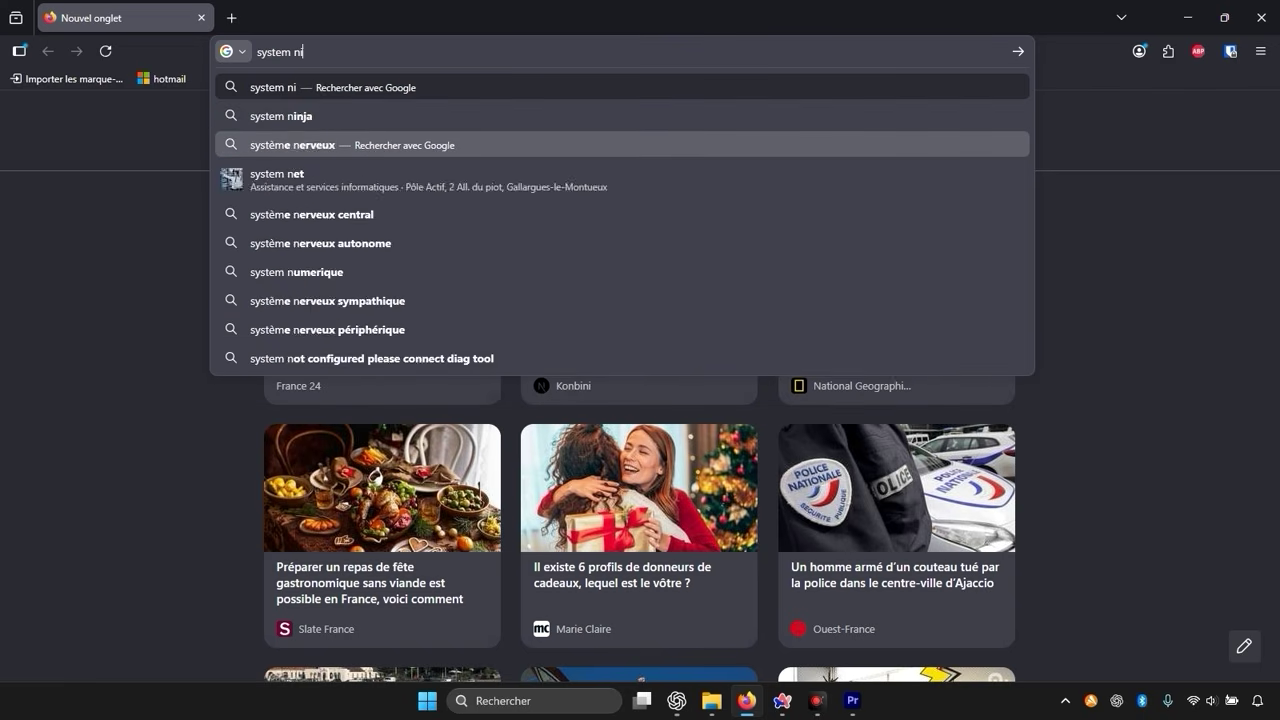
text(nja)
key(Return)
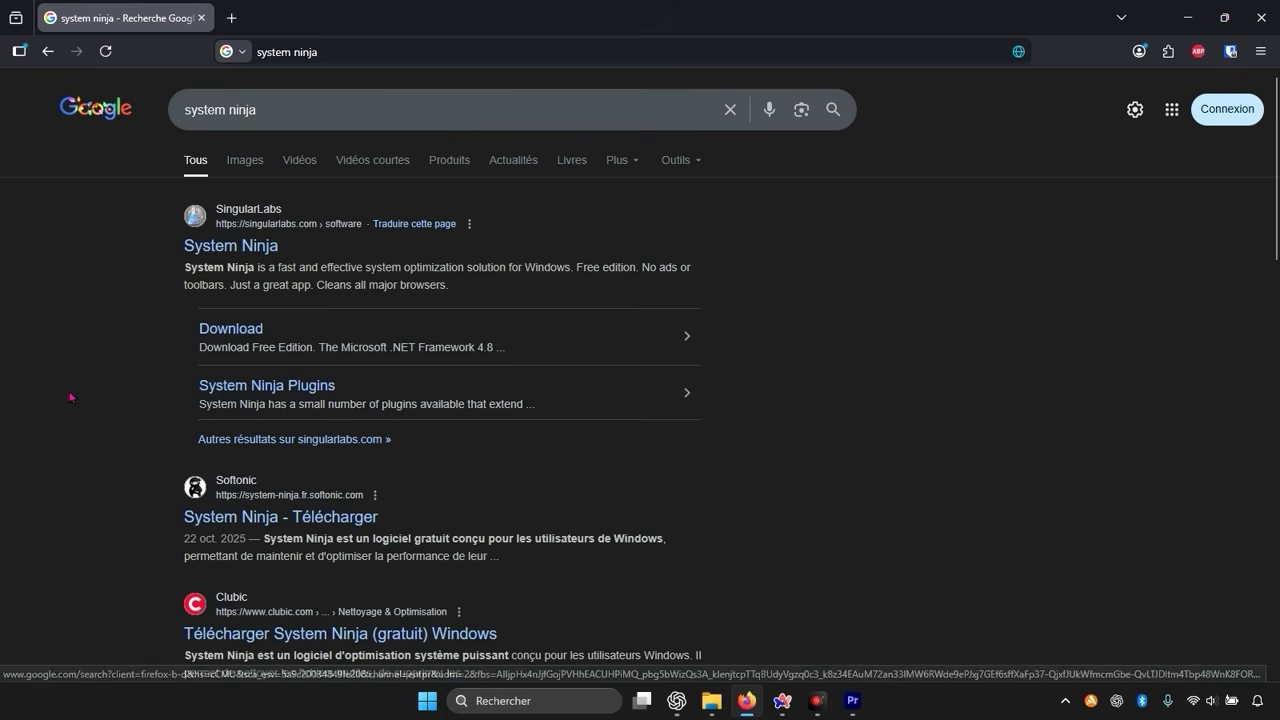
- Open the SingularLabs System Ninja page from the search results and look through its product description
click(255, 250)
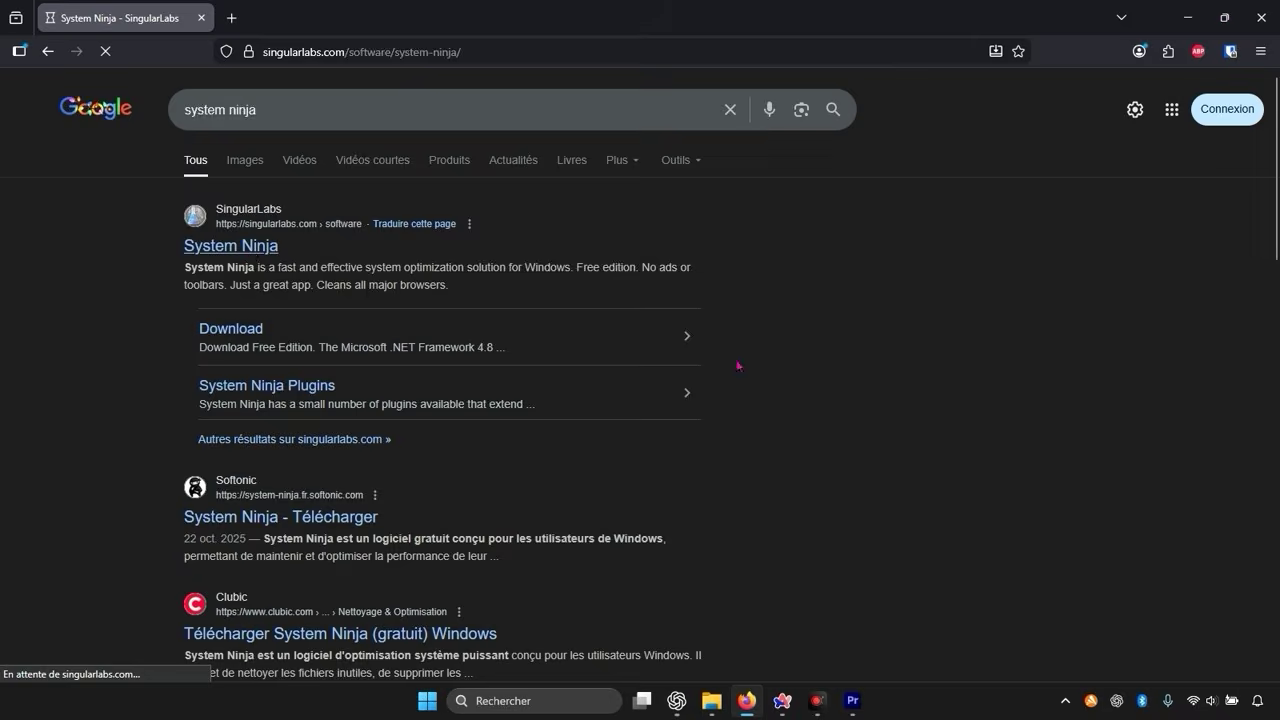
scroll(434, 240, down, 3)
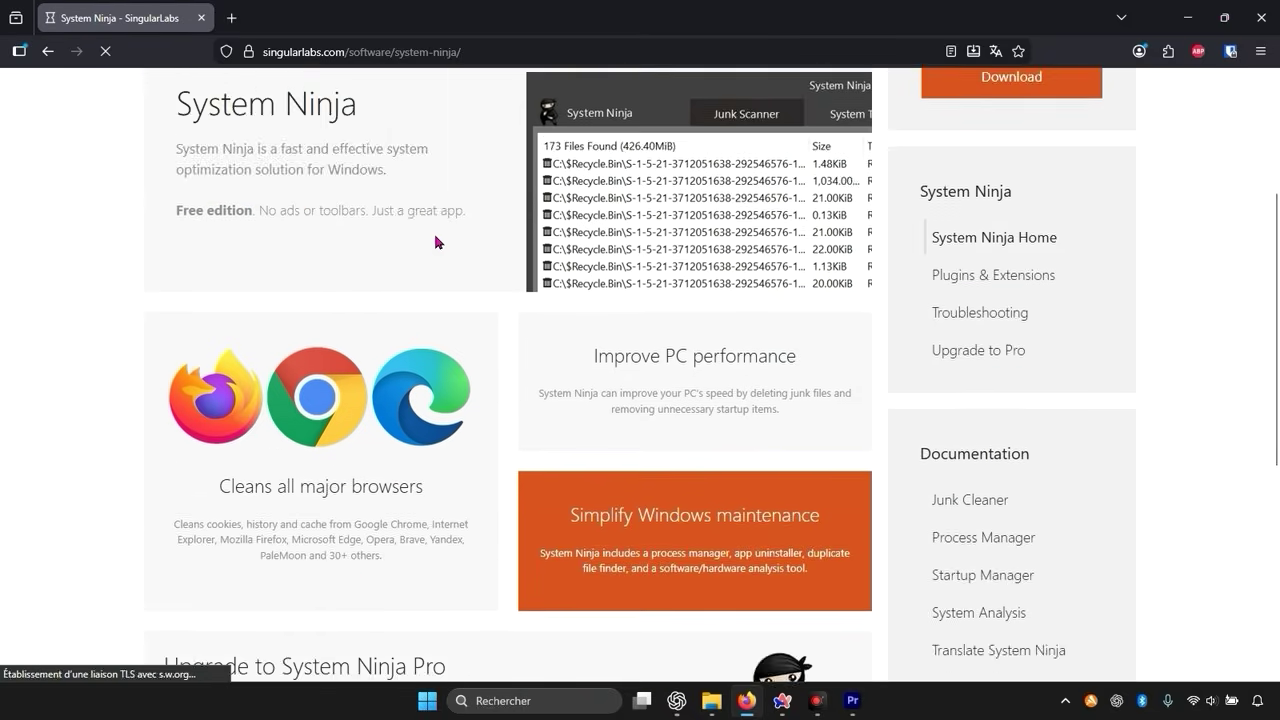
scroll(445, 250, up, 3)
scroll(457, 266, down, 6)
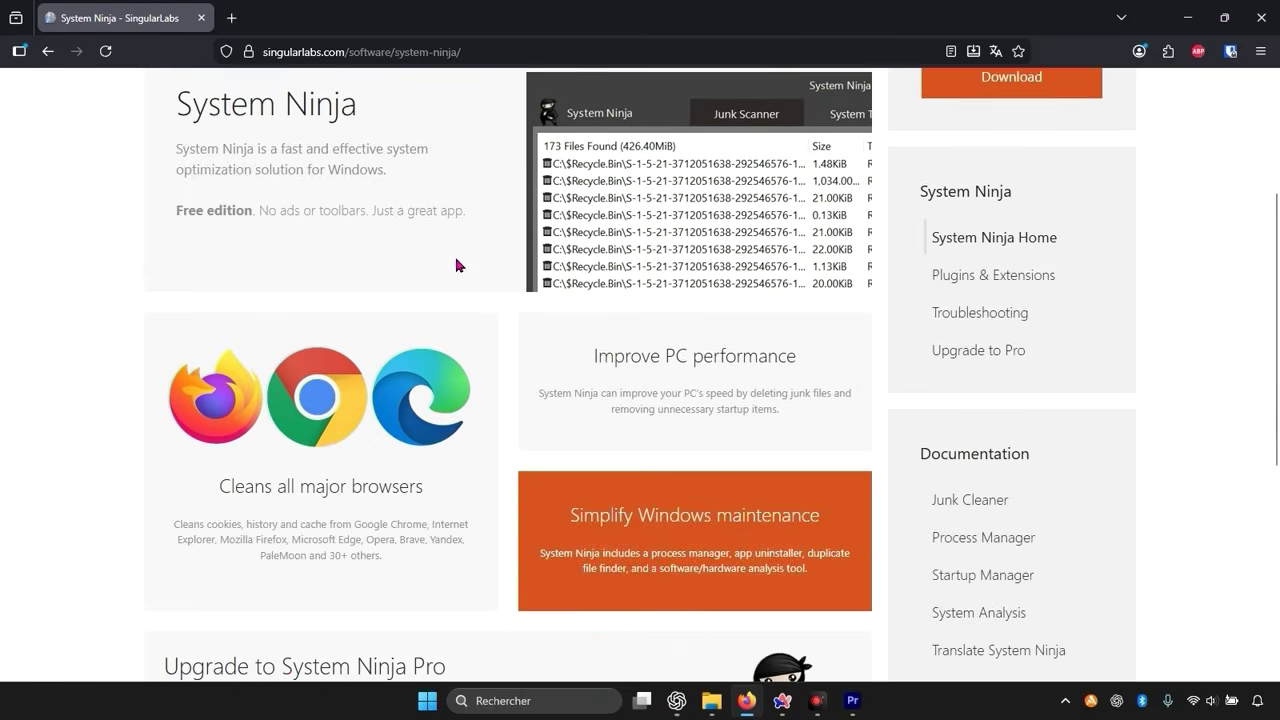
scroll(578, 293, up, 7)
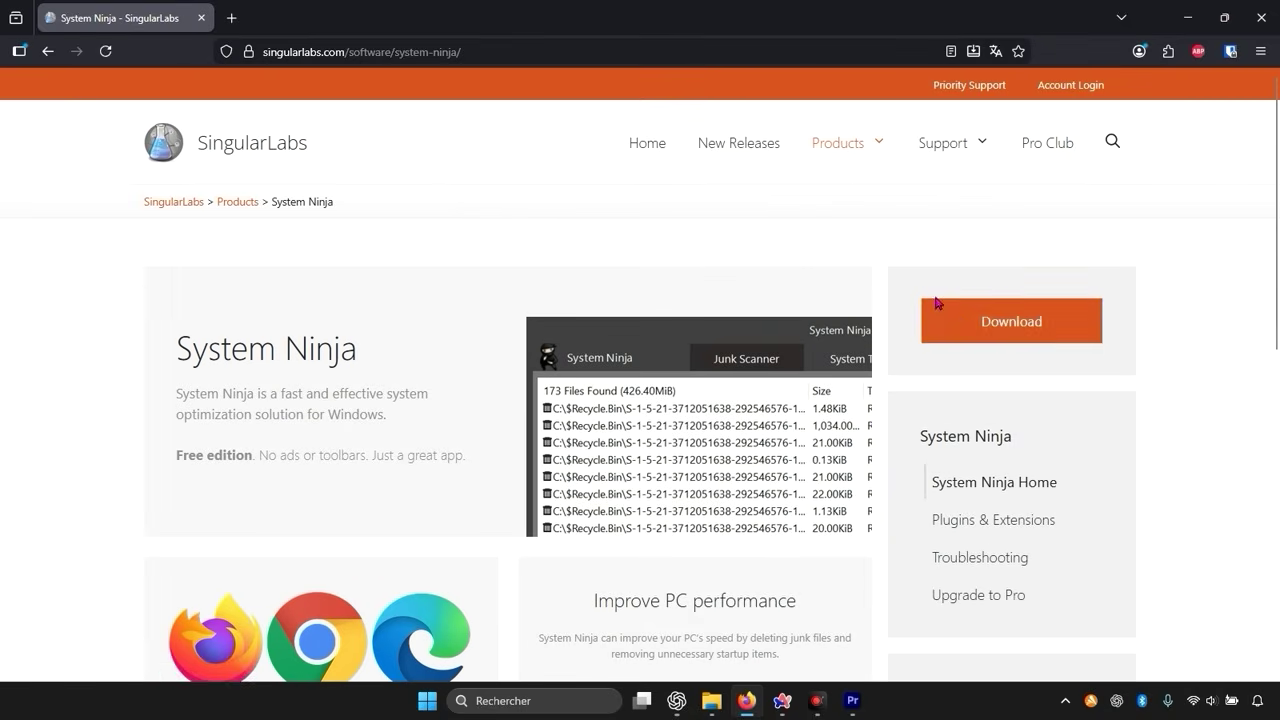
- Go to the System Ninja download page, compare the Pro and Free editions, and download the free edition
click(956, 321)
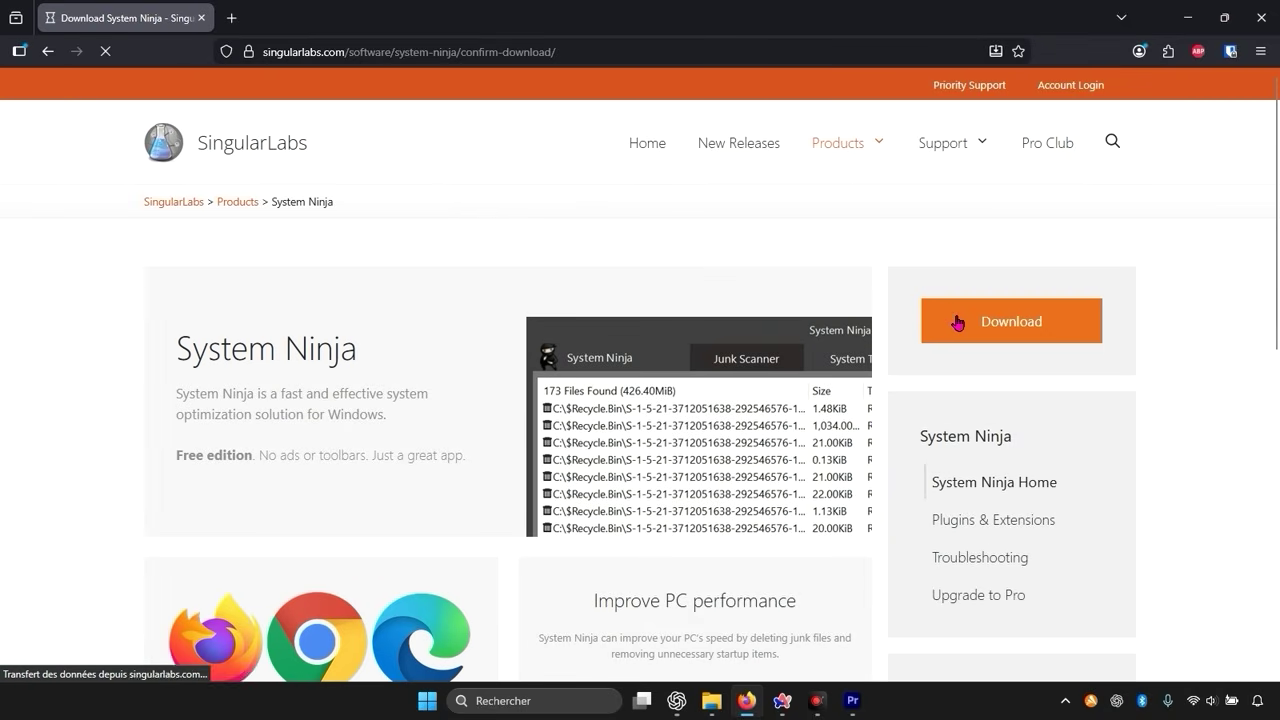
scroll(734, 289, down, 5)
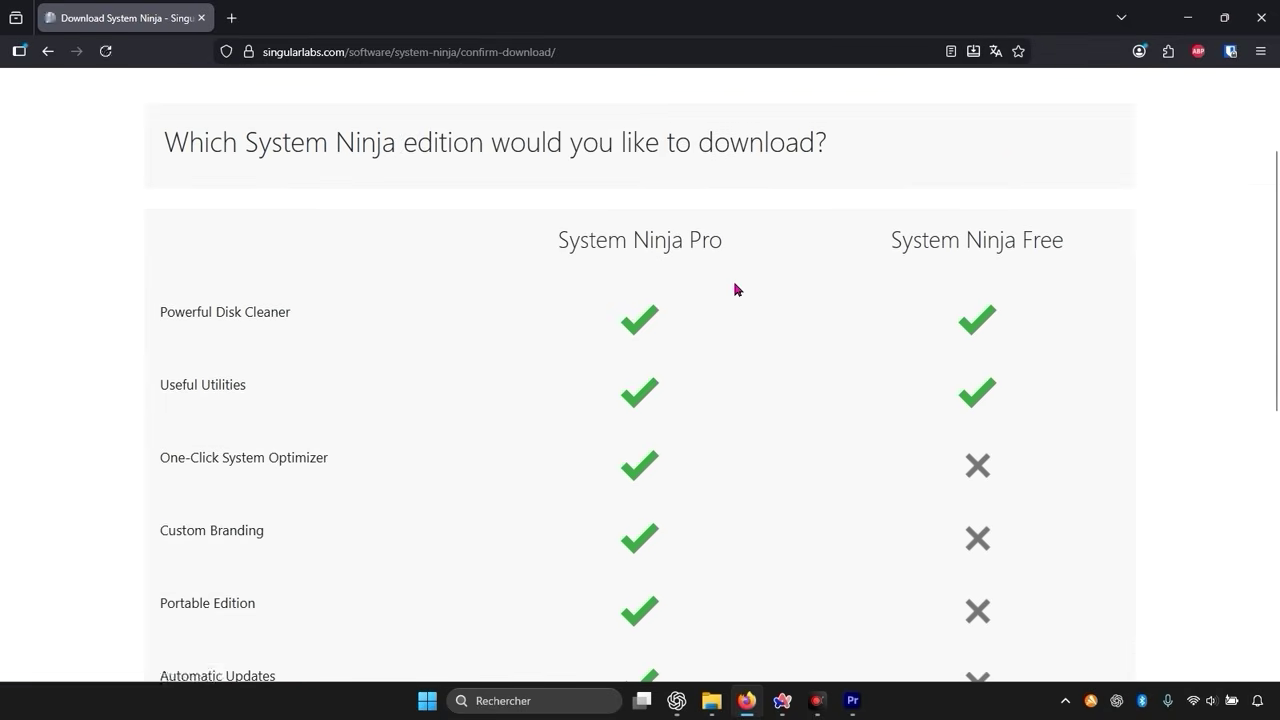
scroll(912, 340, up, 5)
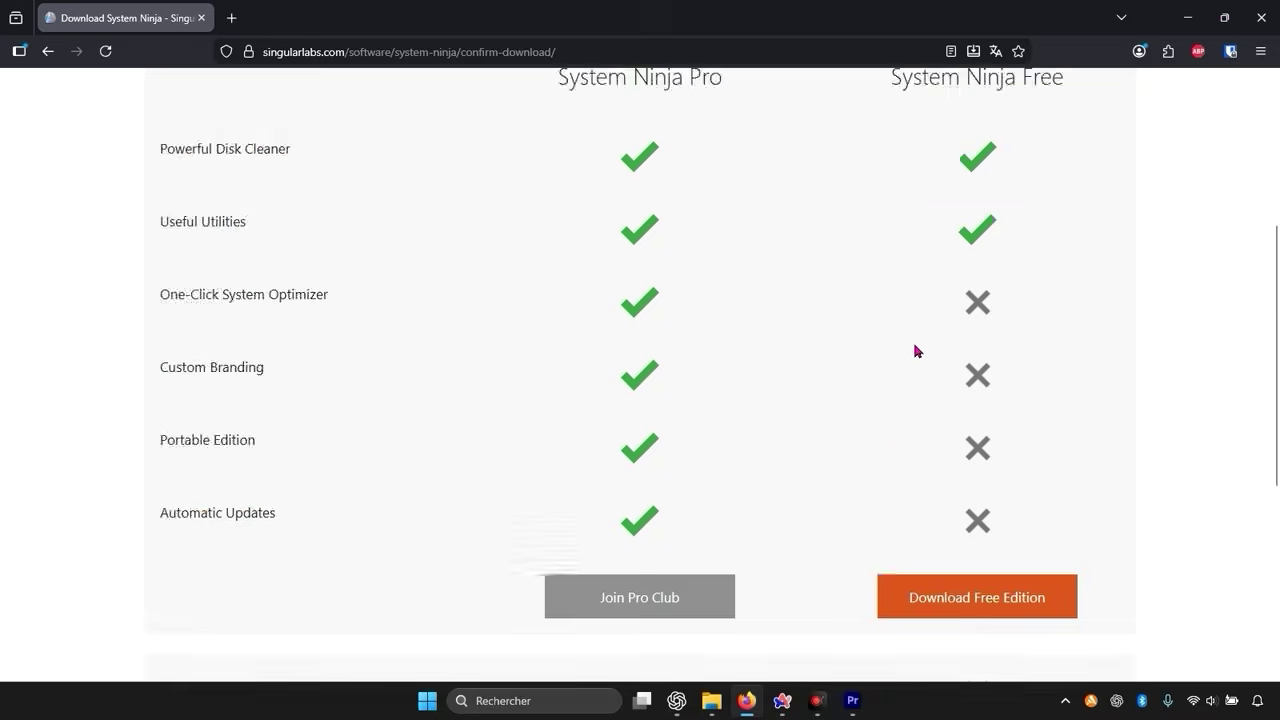
scroll(925, 335, down, 2)
scroll(927, 335, down, 2)
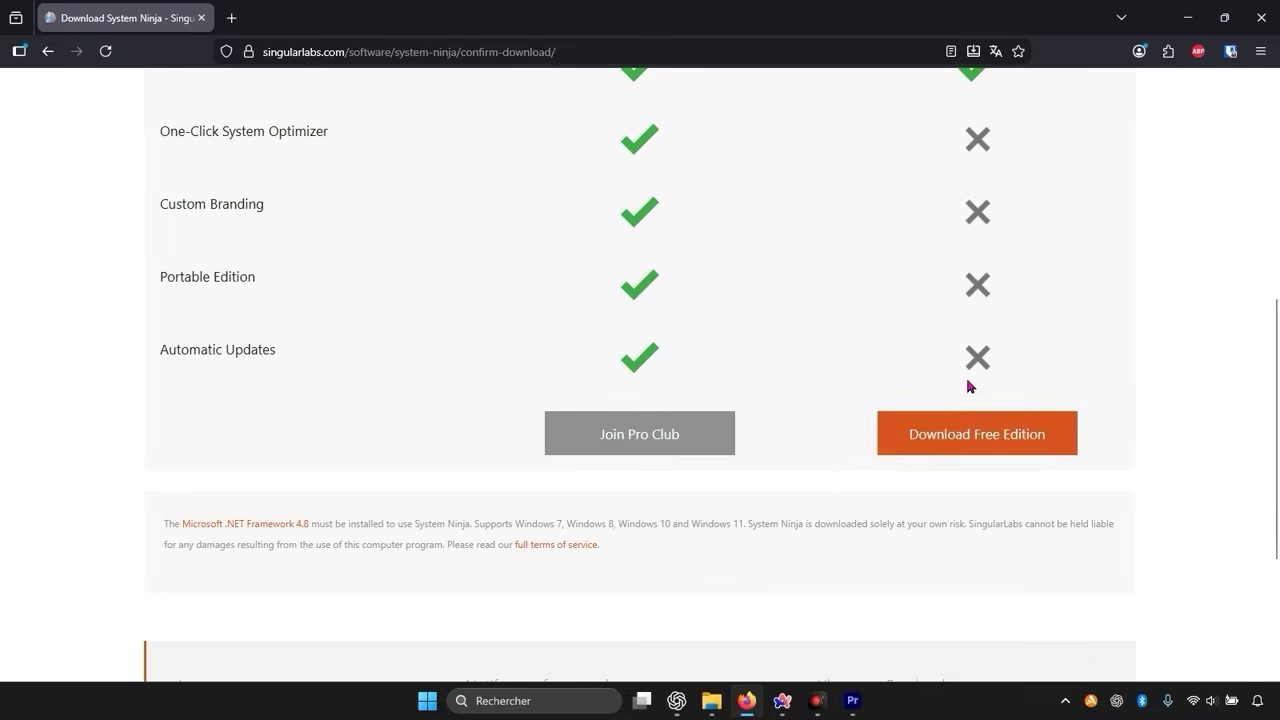
click(1059, 451)
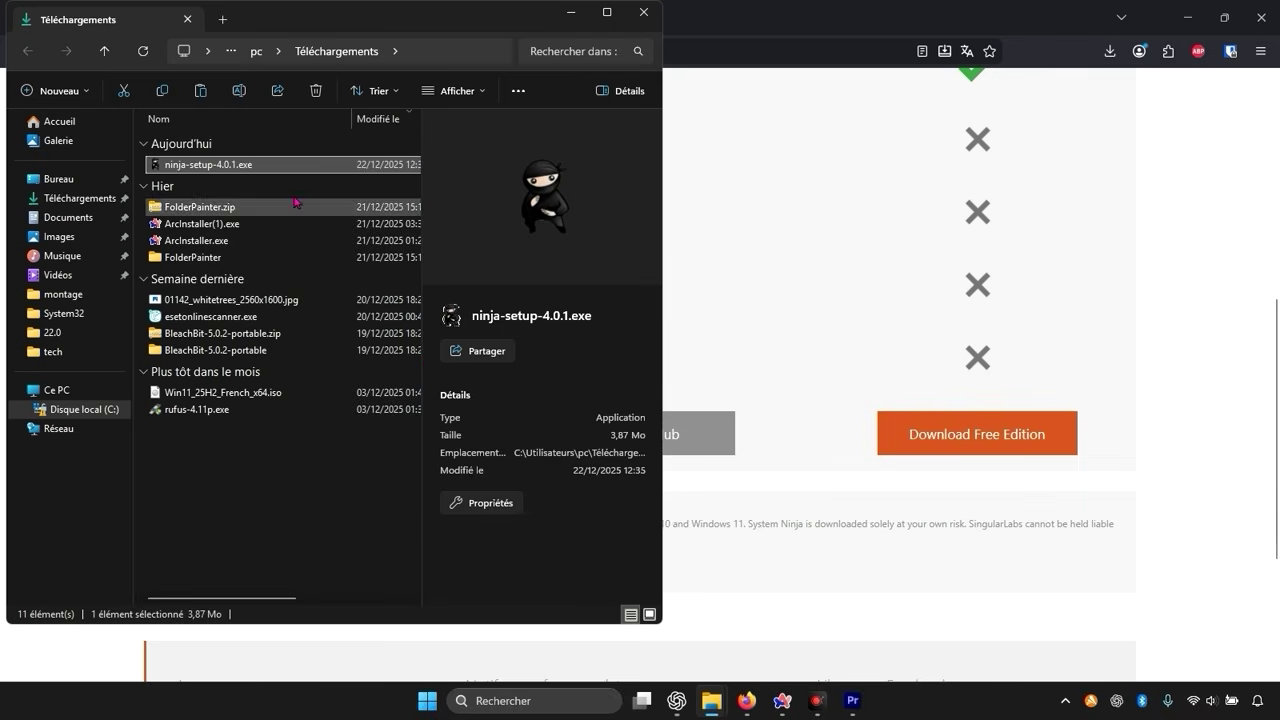
- Run ninja-setup-4.0.1.exe from the Téléchargements folder in File Explorer and close the browser
double_click(236, 165)
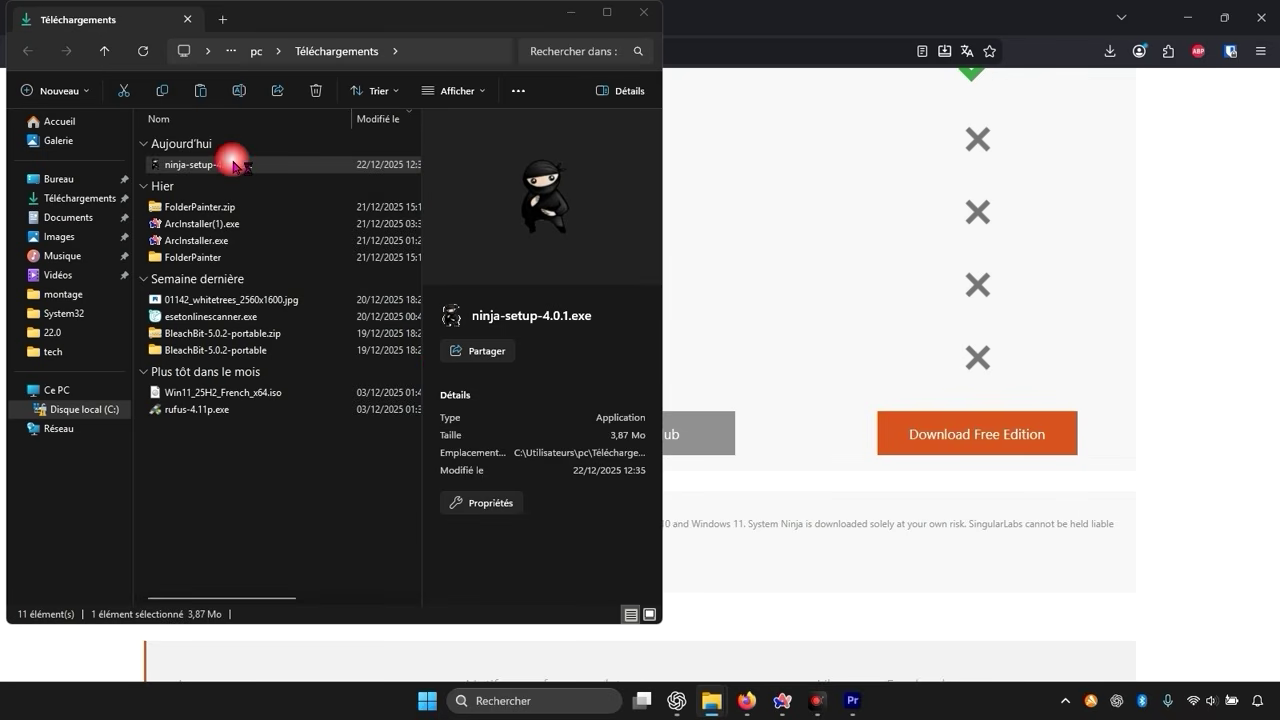
click(1264, 14)
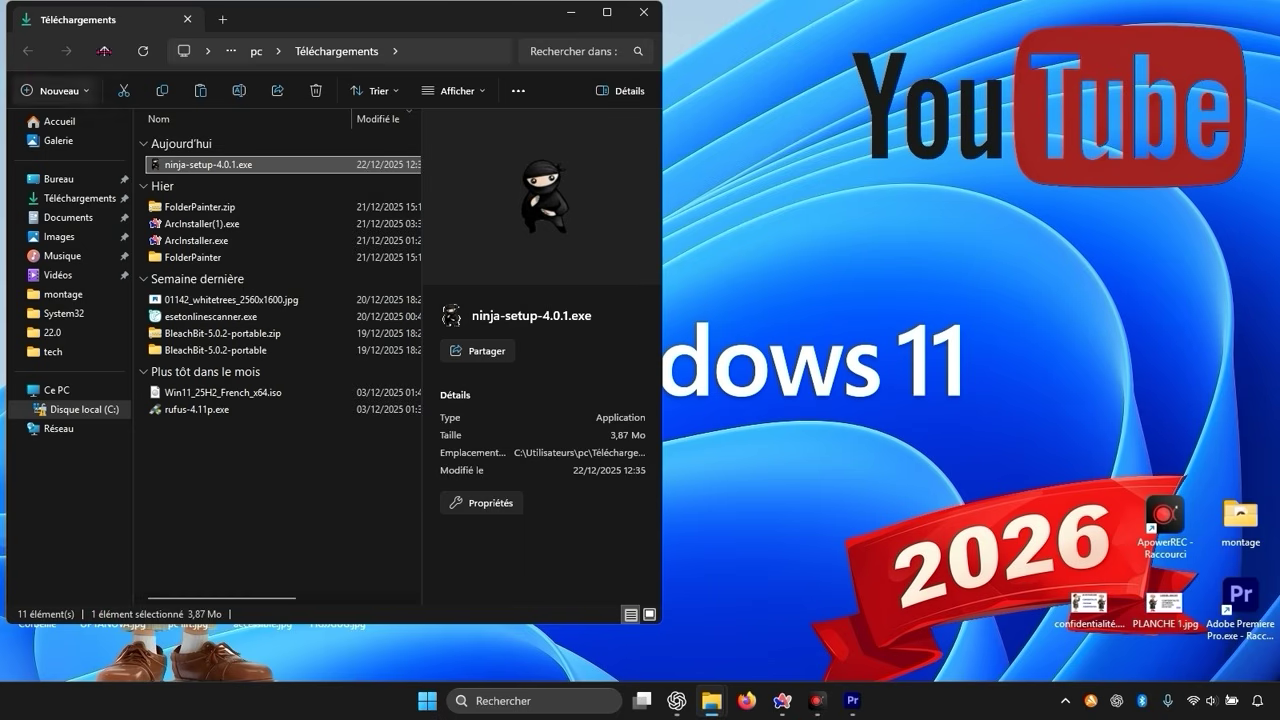
drag(310, 16, 540, 32)
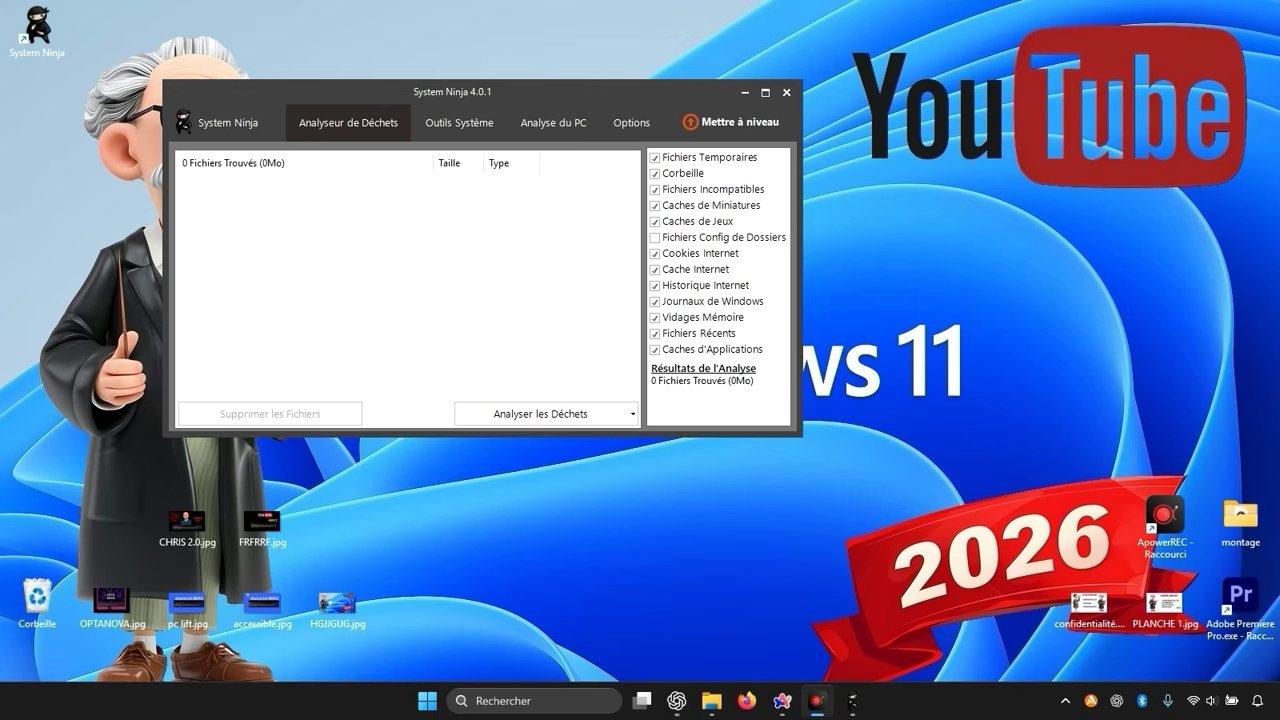
- View the process manager (Gestionnaire de Processus) among System Ninja's system tools
click(459, 123)
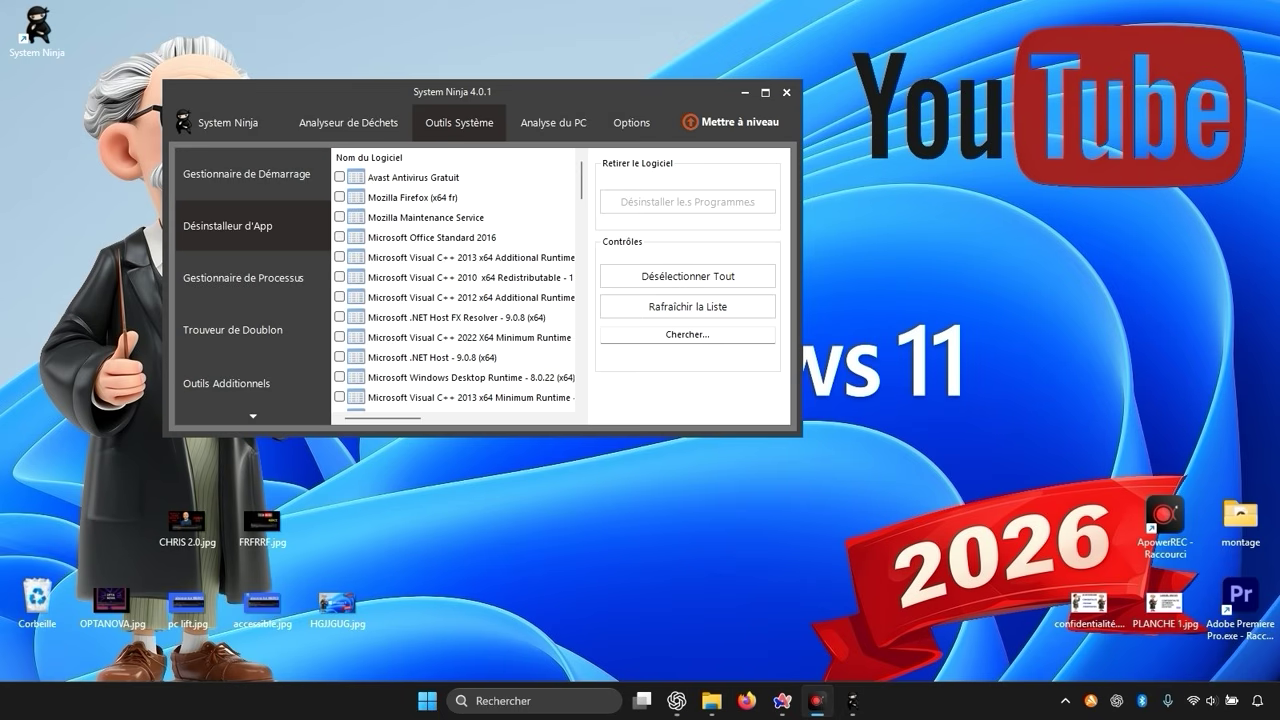
click(243, 278)
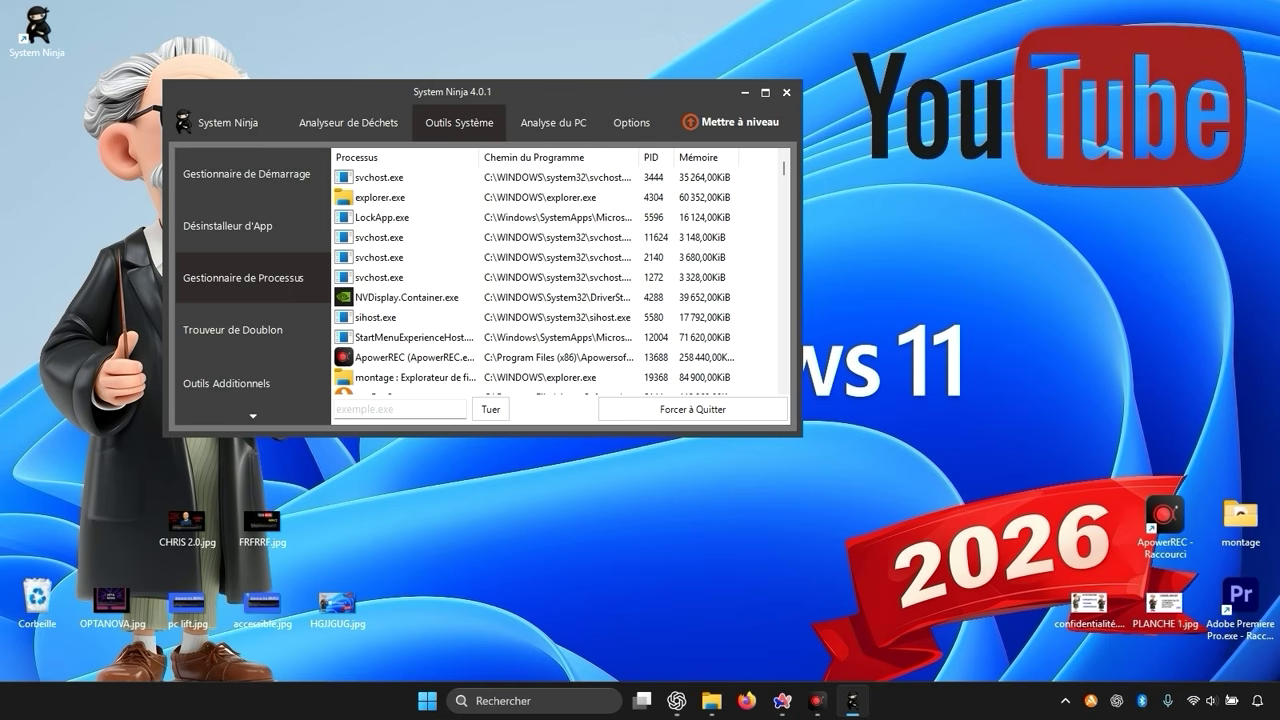
- Open the Windows restore point settings and confirm the C: drive's protection configuration with system protection enabled
click(524, 701)
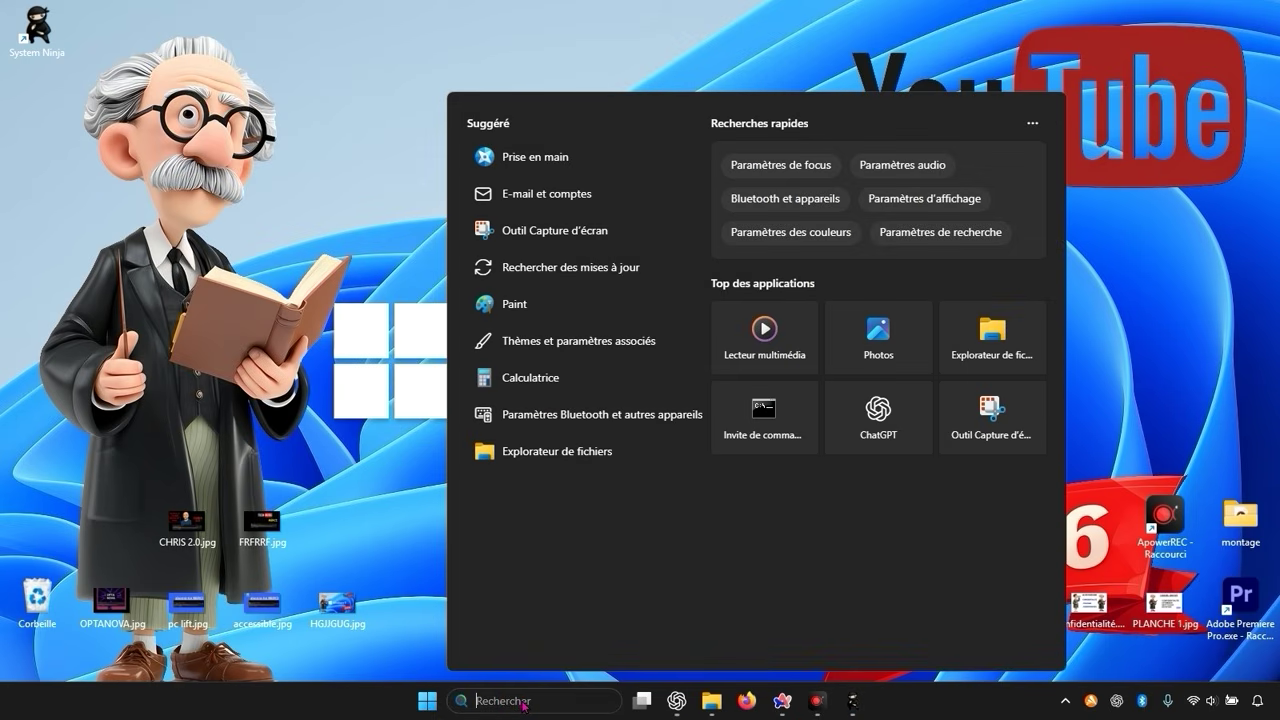
text(creer)
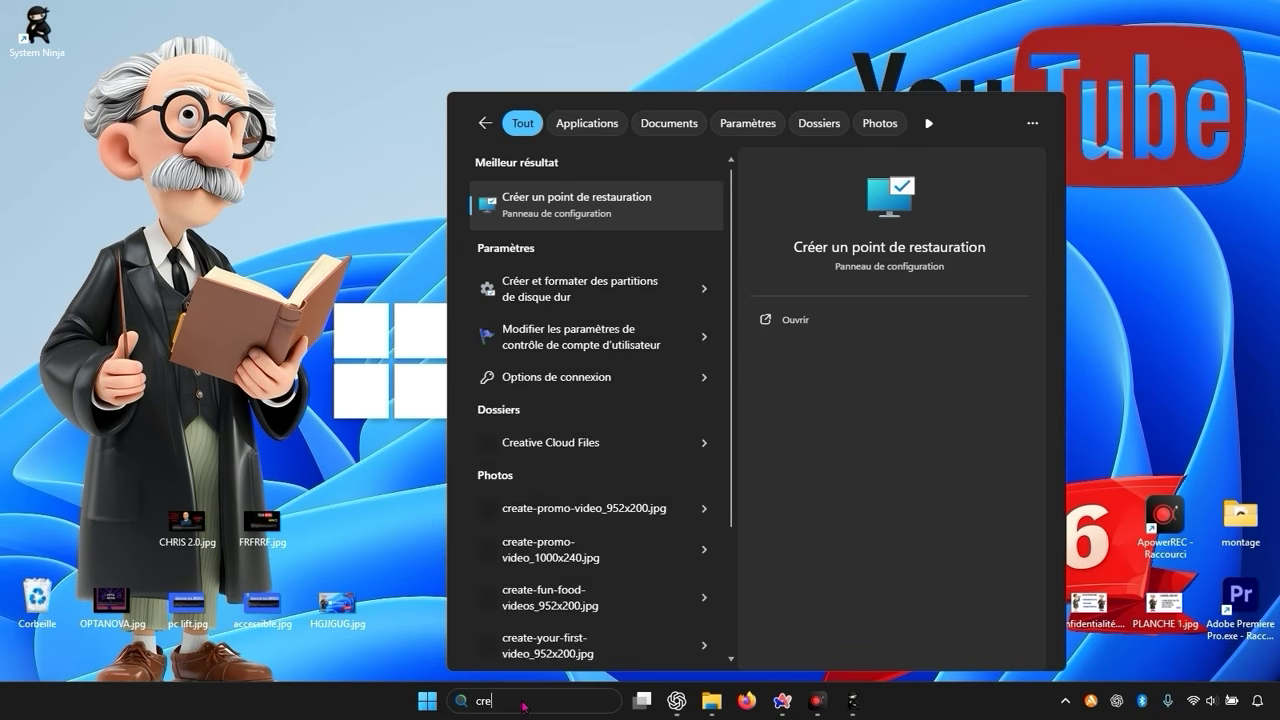
click(673, 205)
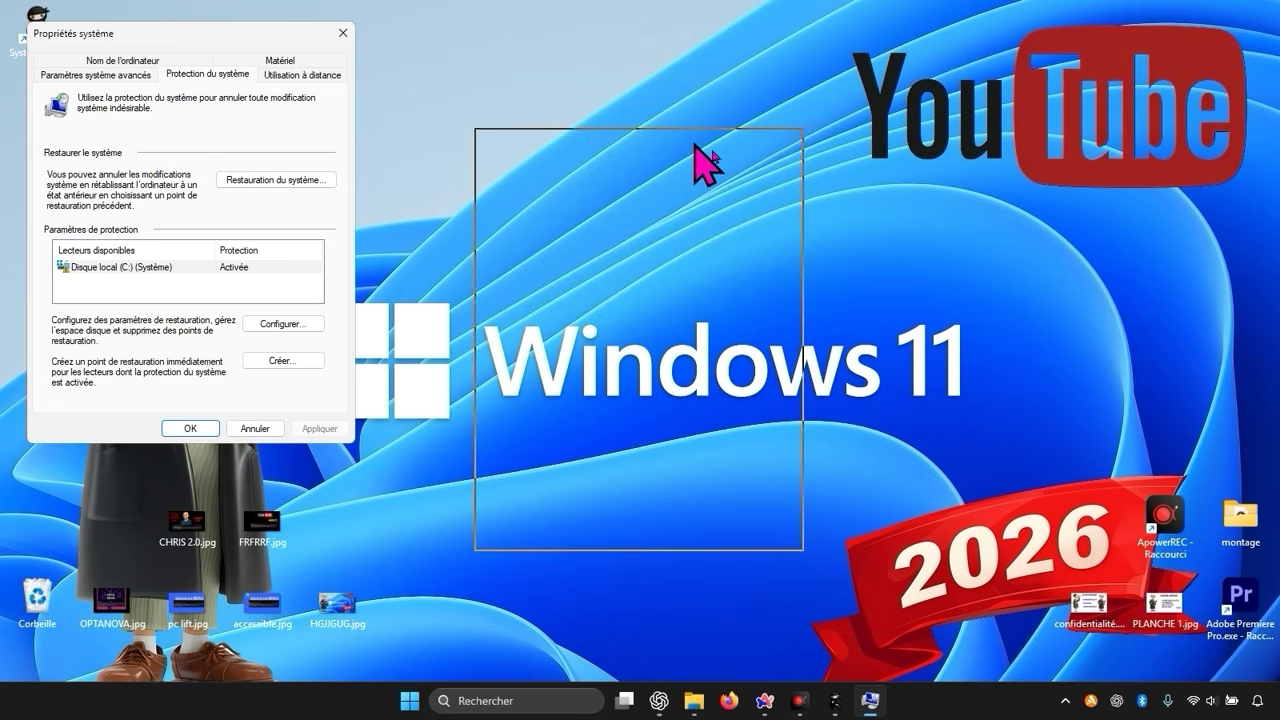
drag(239, 32, 420, 162)
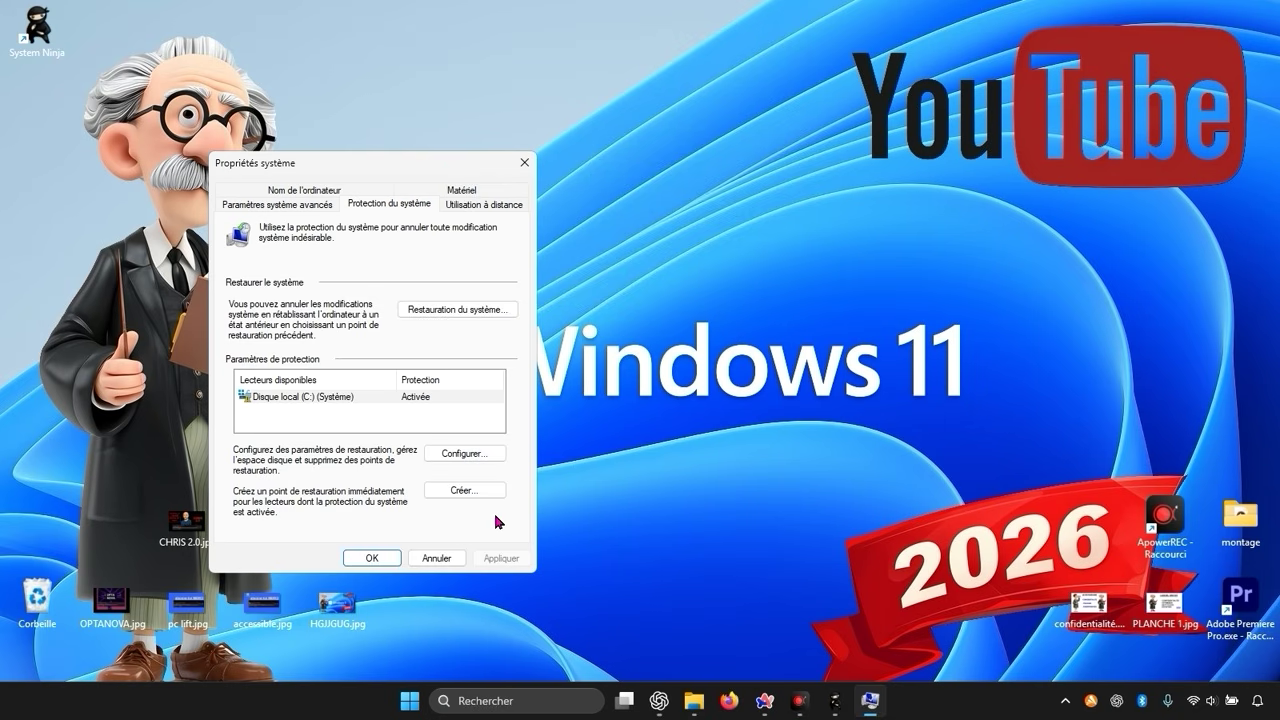
click(466, 458)
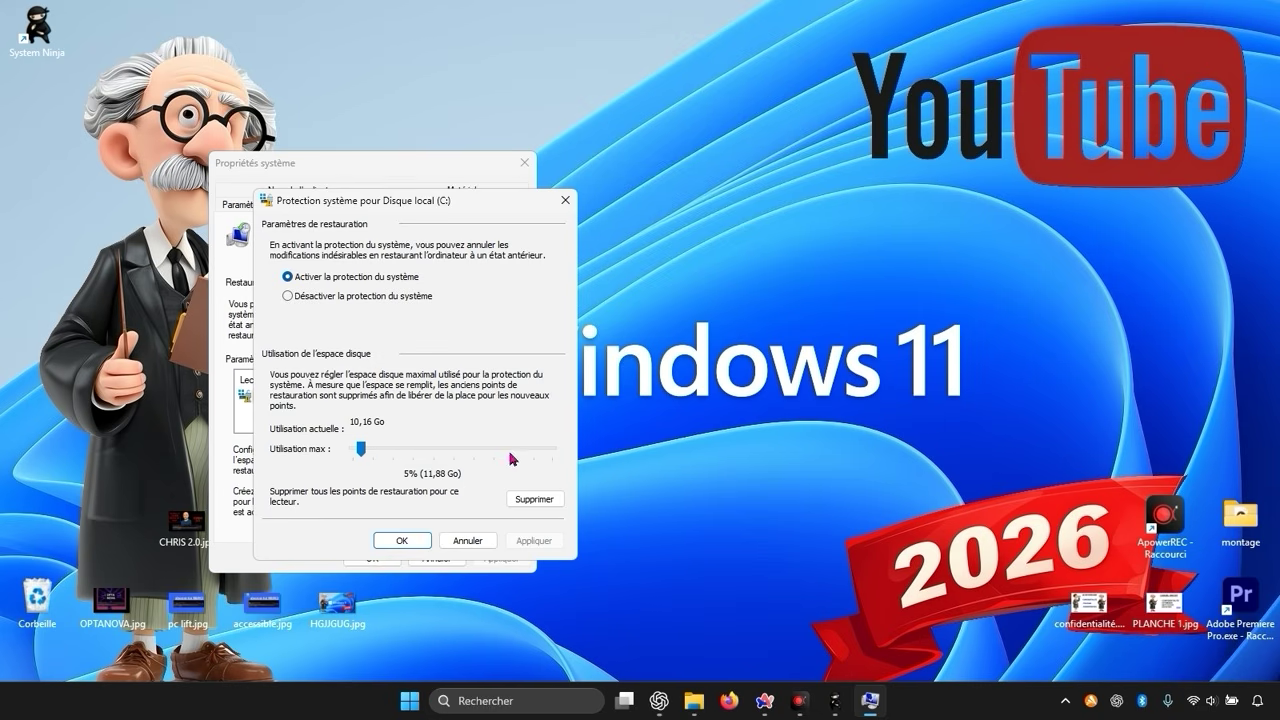
click(420, 540)
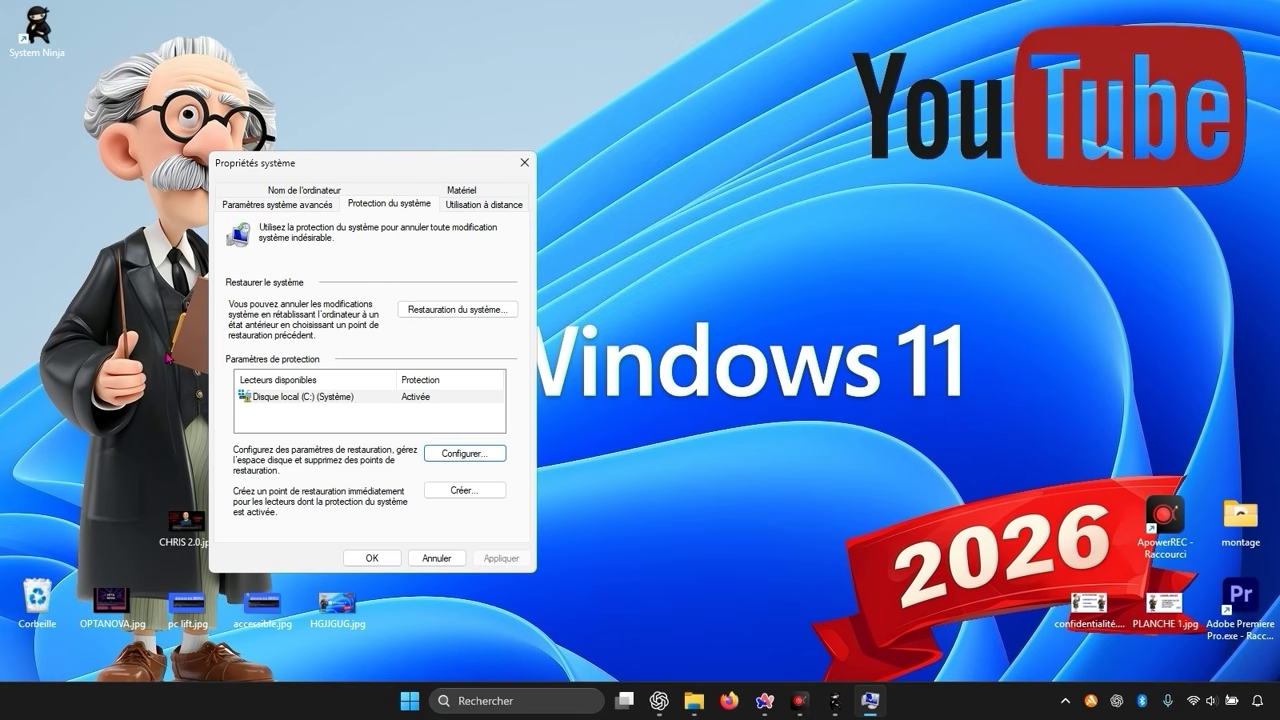
- Create a restore point described as "system ninja" and close the system properties
click(480, 494)
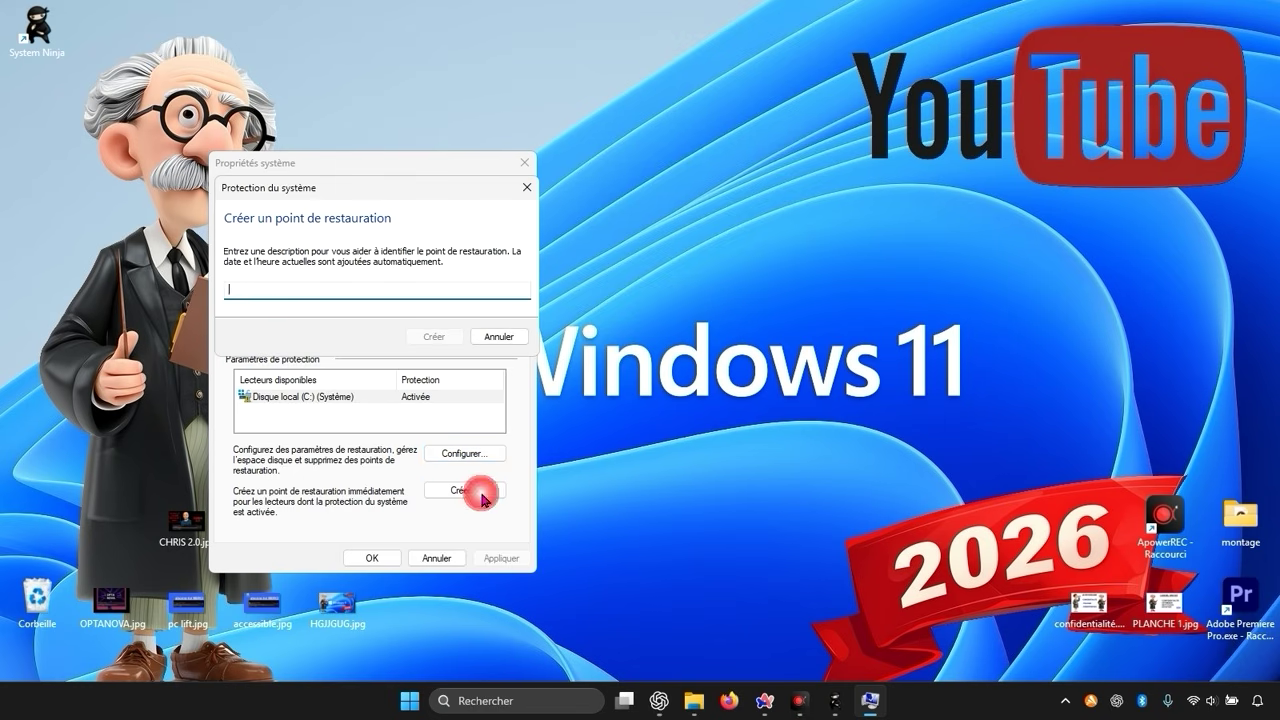
click(288, 293)
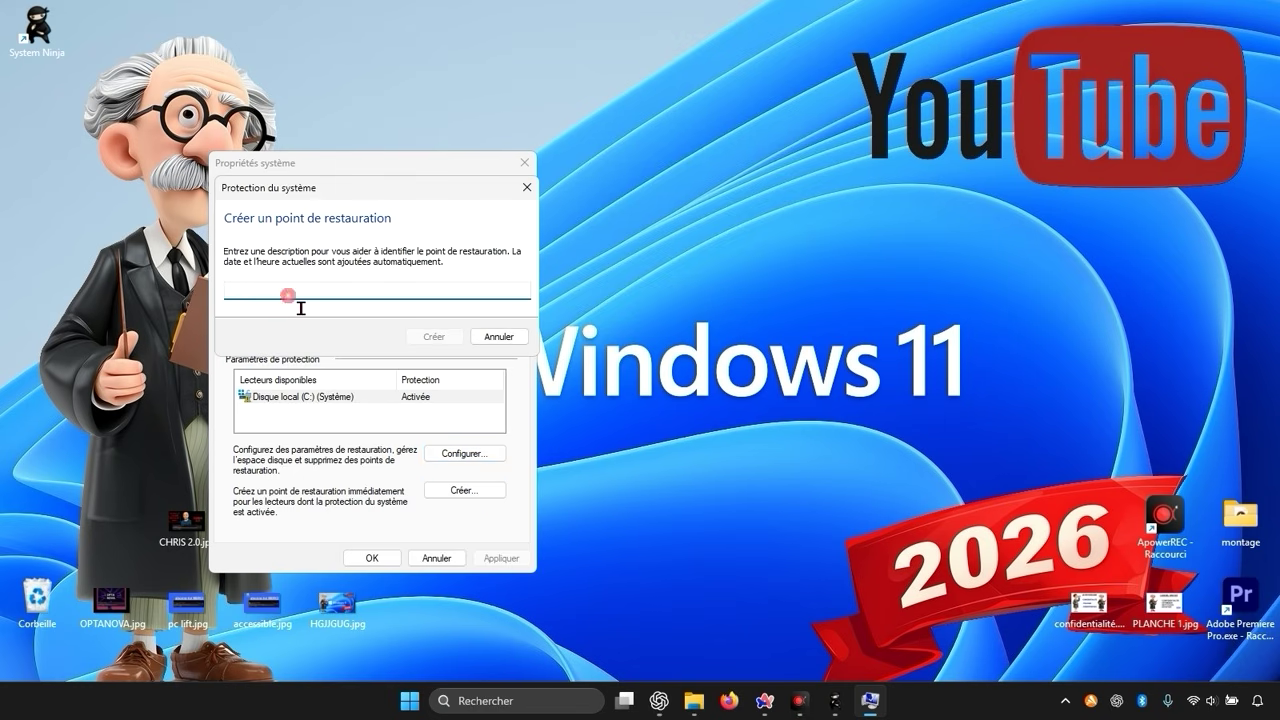
text(ninja)
key(BackSpace)
key(BackSpace)
key(BackSpace)
key(BackSpace)
key(BackSpace)
text(system ninja)
key(Return)
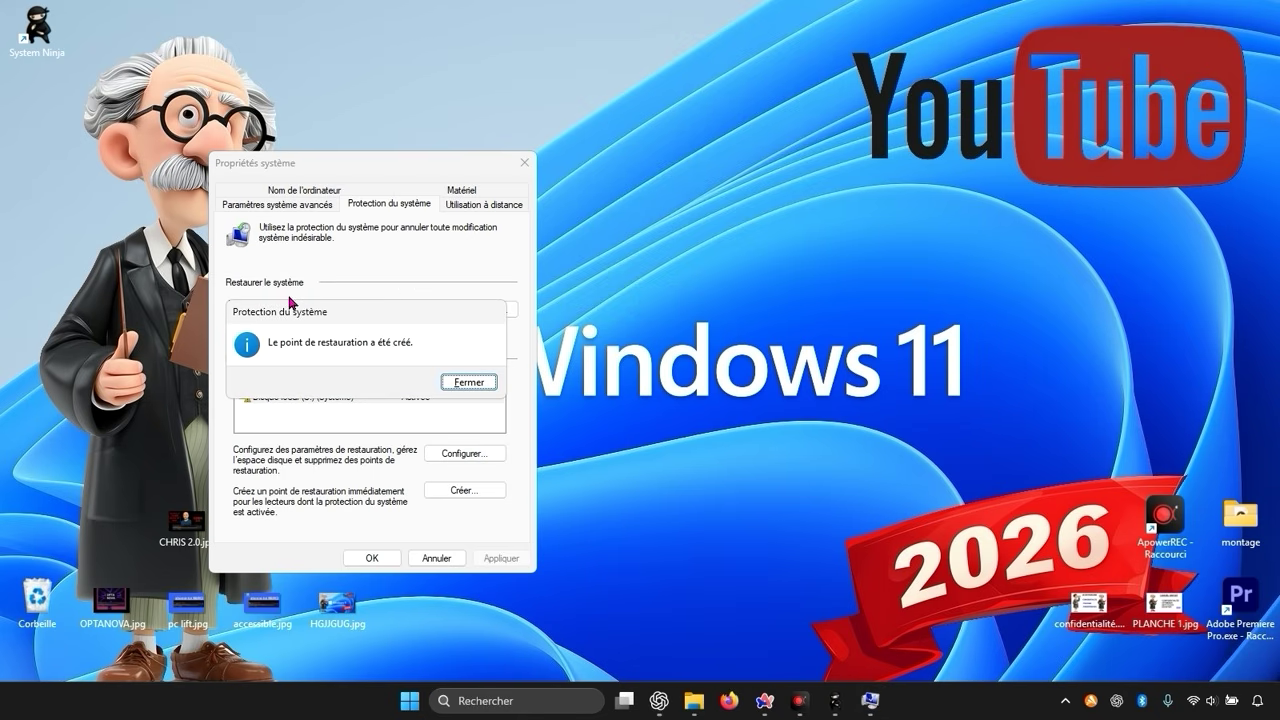
click(476, 386)
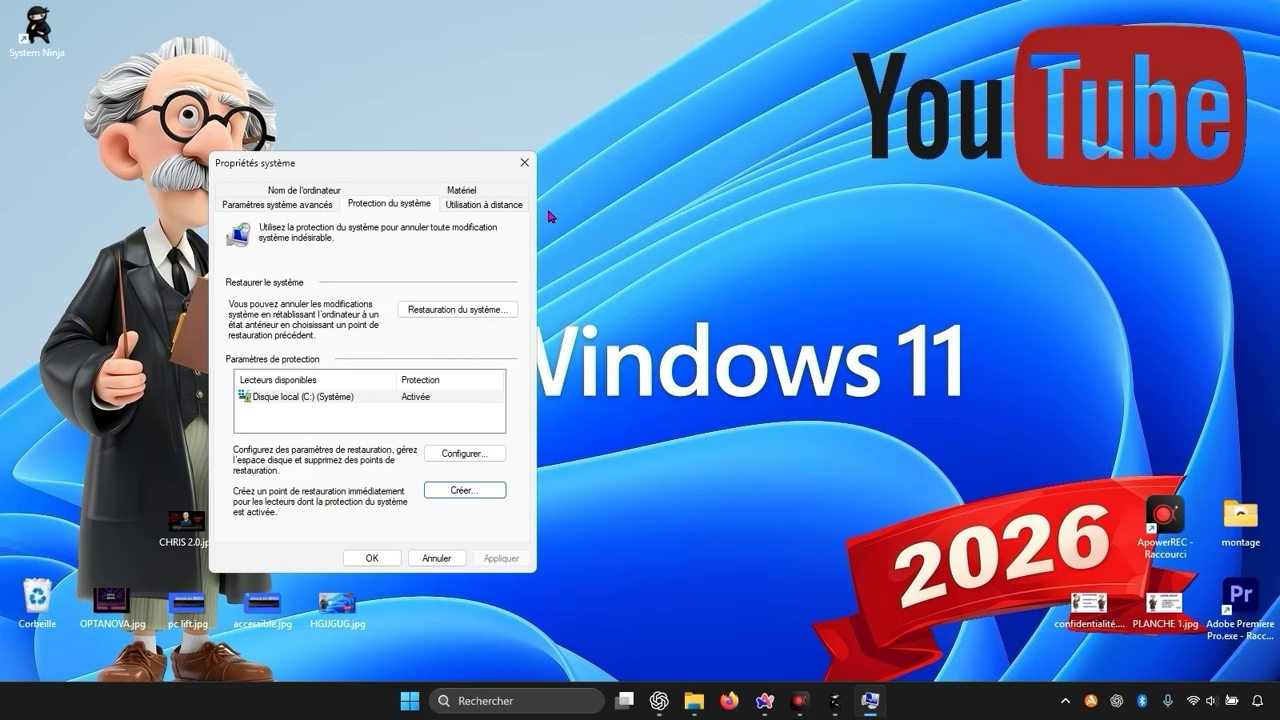
click(524, 162)
- Switch back to System Ninja, scan drive C: for junk files, and look through the detected files
click(853, 708)
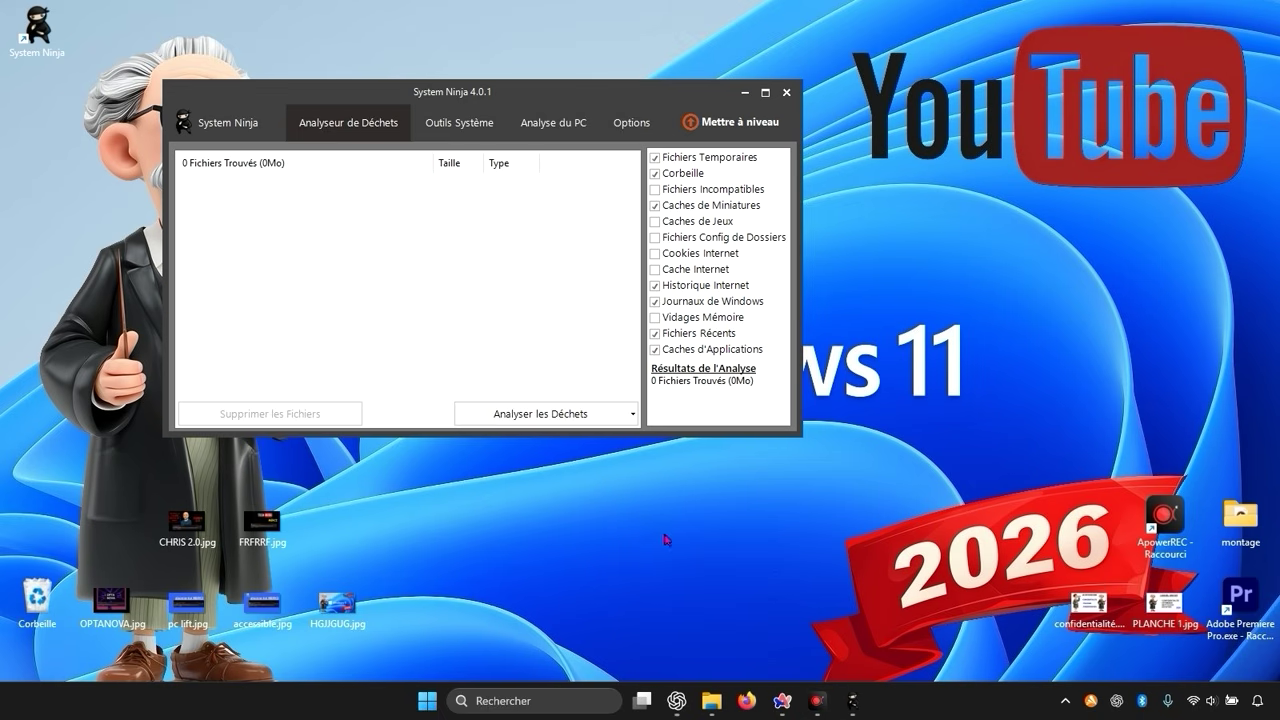
click(535, 415)
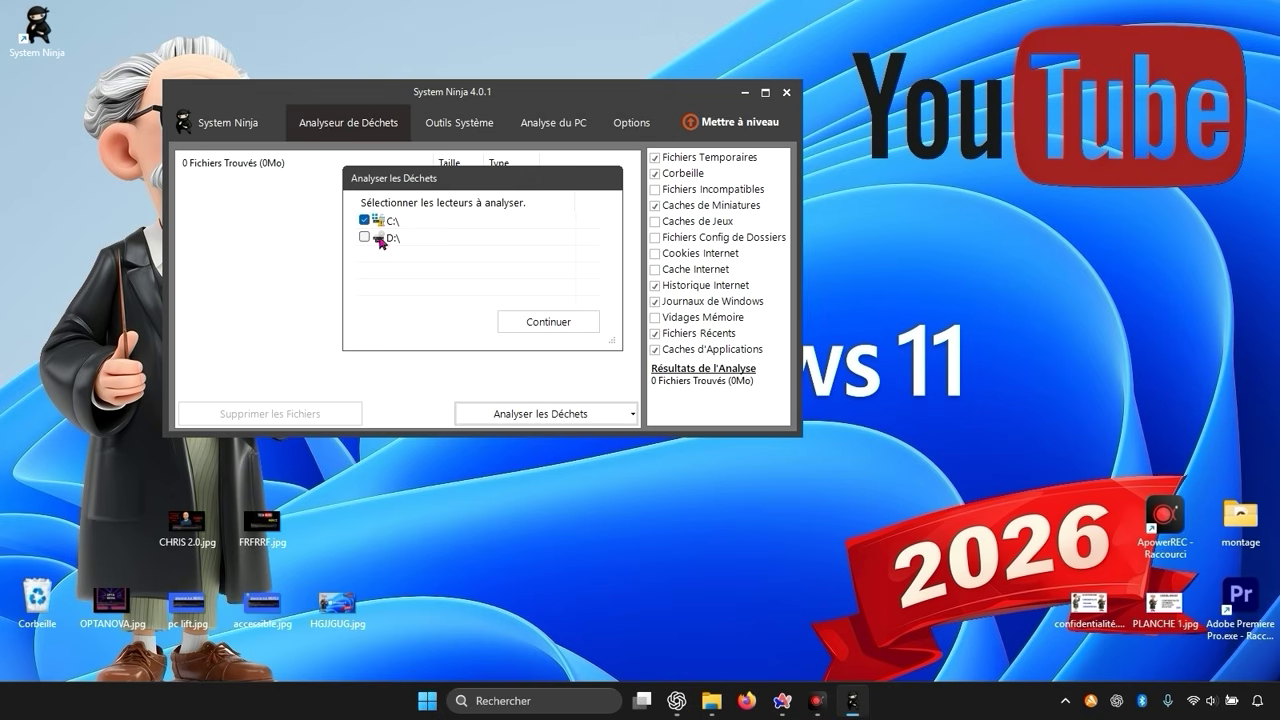
click(543, 337)
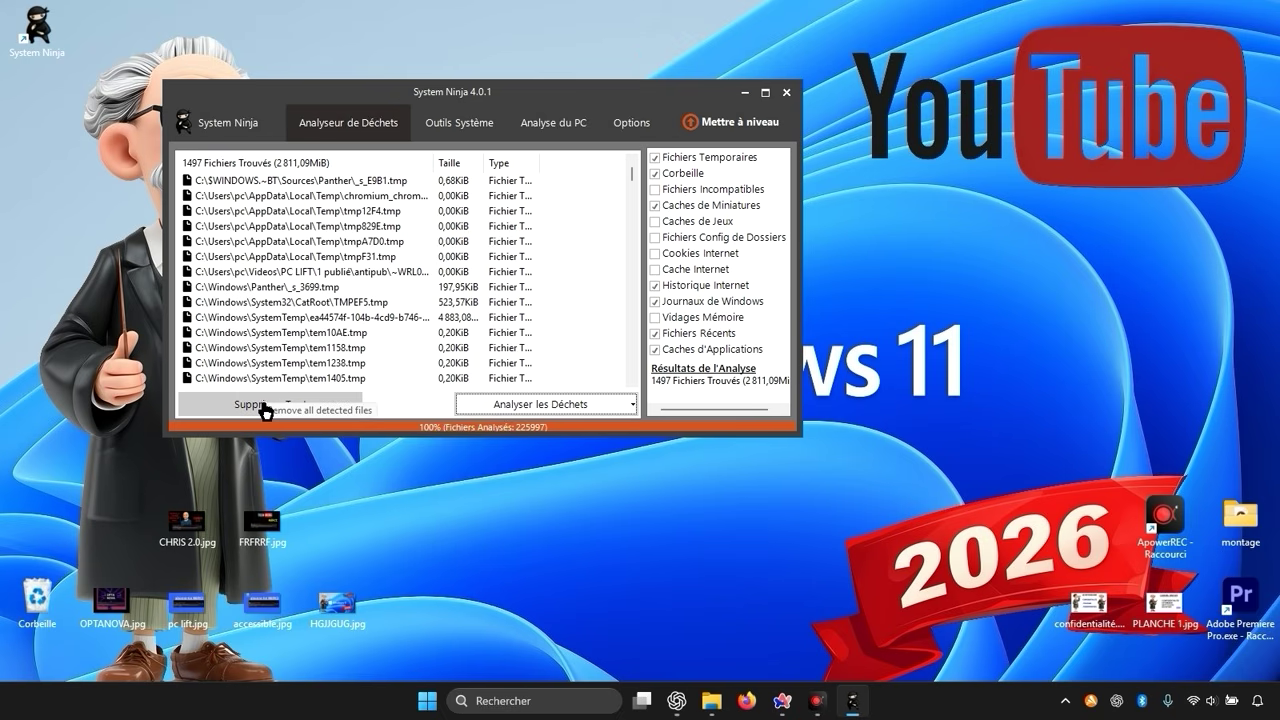
scroll(313, 312, down, 8)
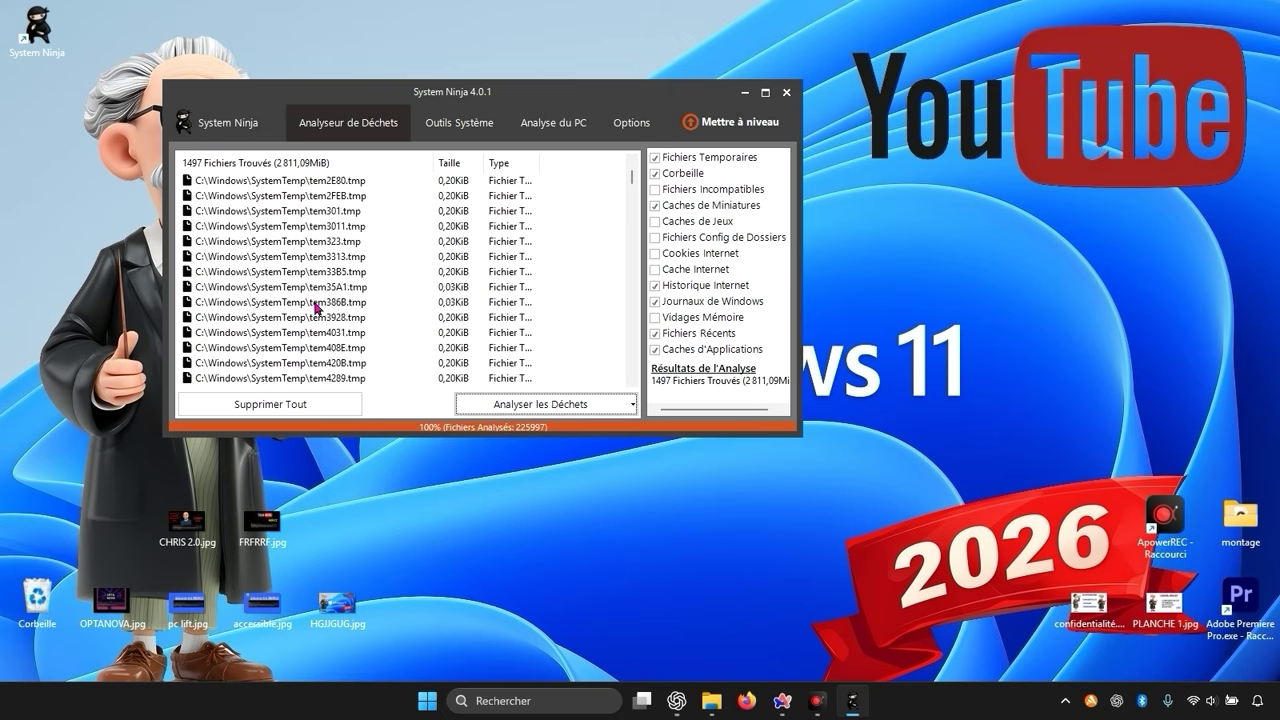
- Look through the detected junk files and permanently delete all of them
scroll(313, 312, down, 15)
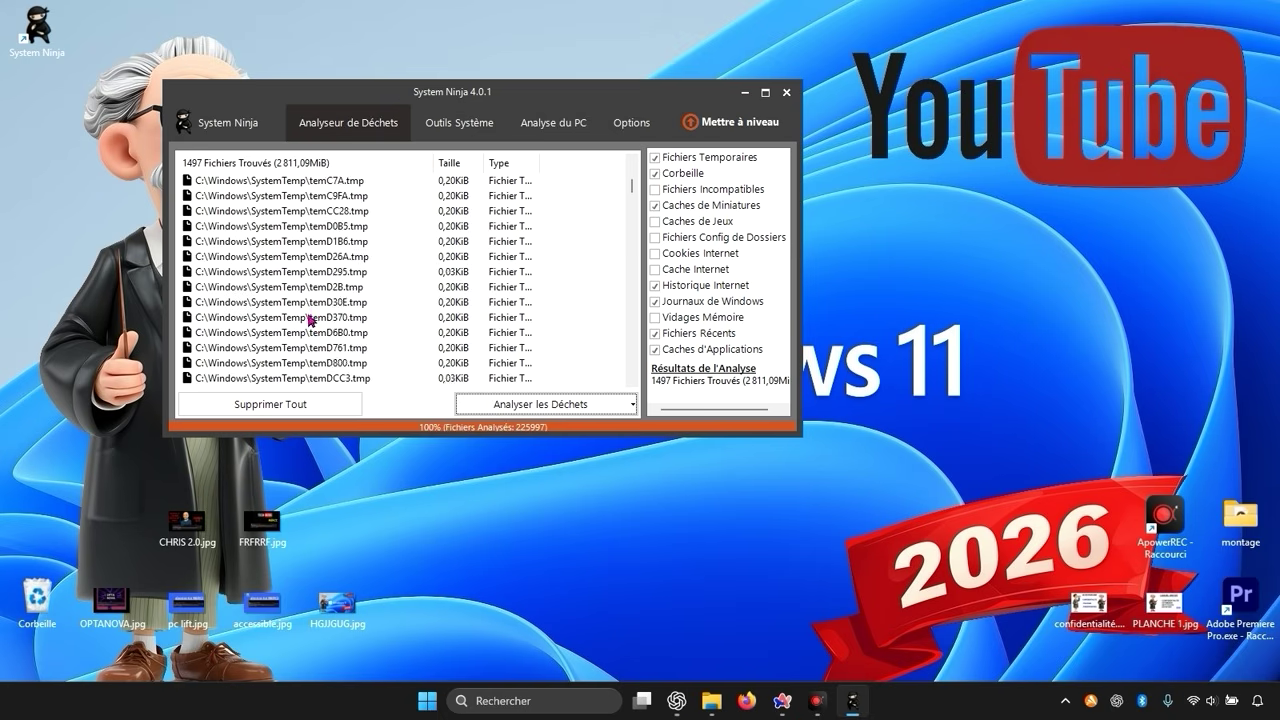
scroll(301, 300, down, 10)
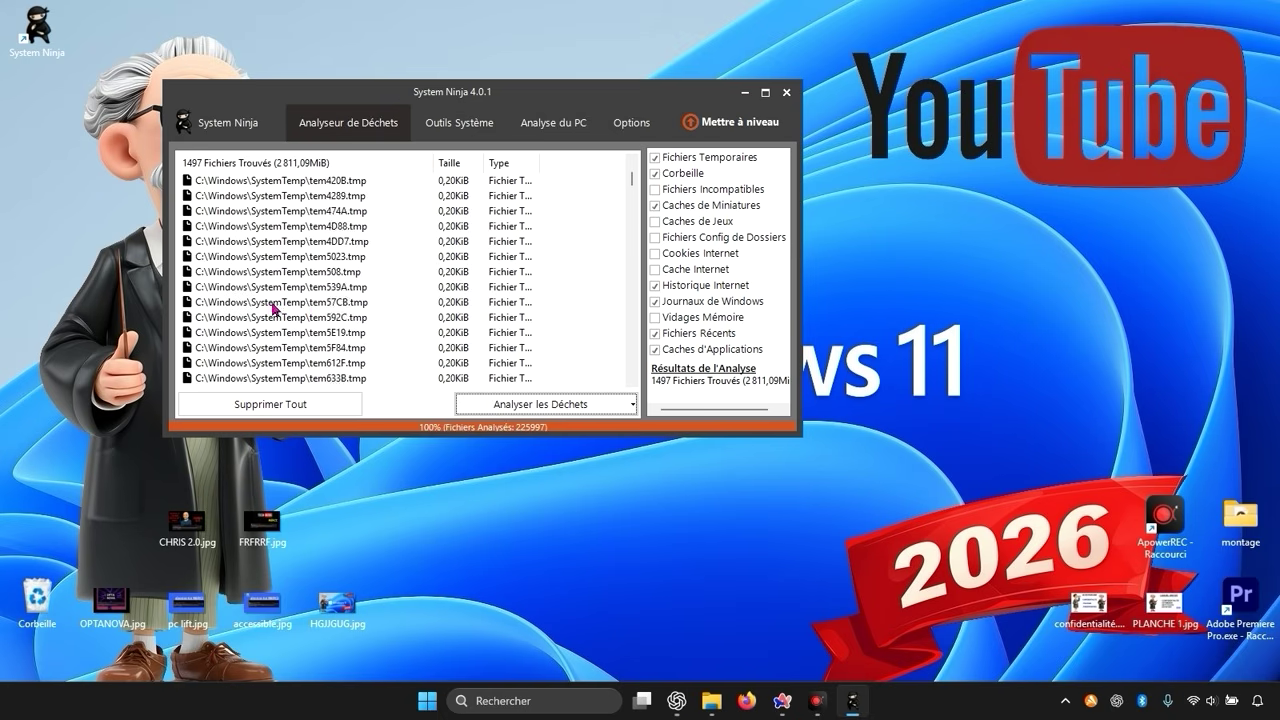
scroll(280, 314, up, 4)
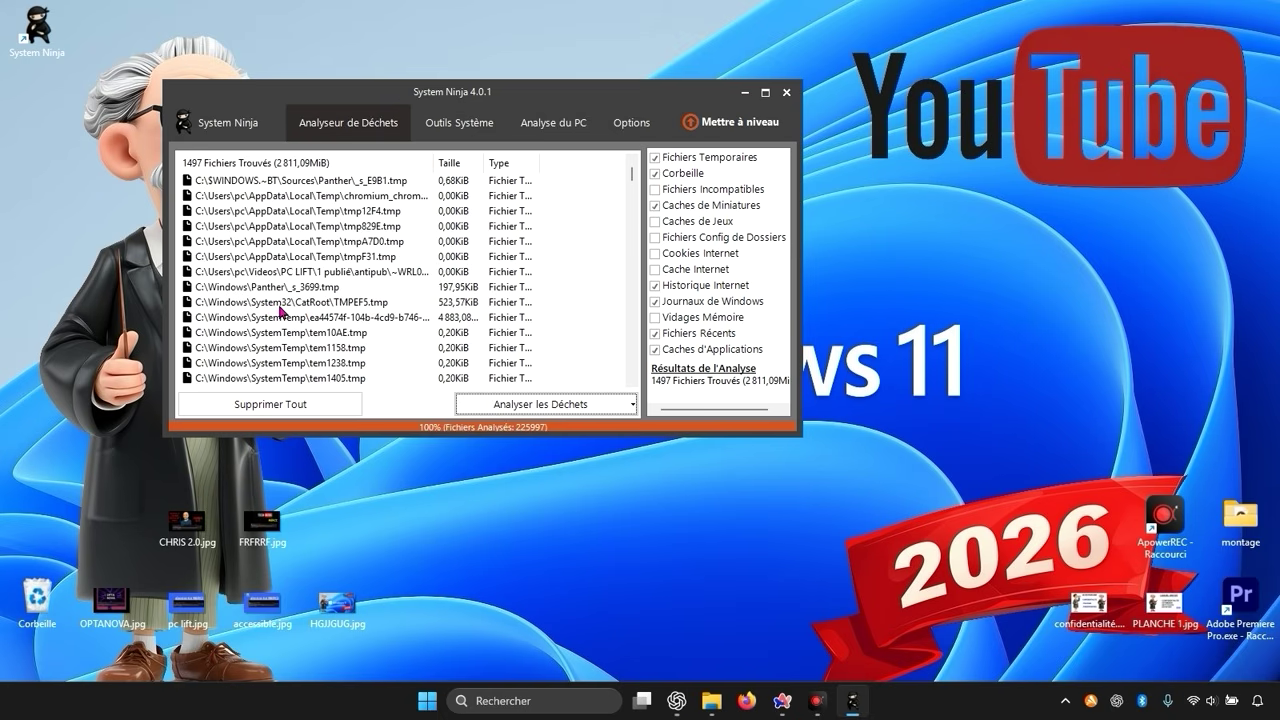
click(306, 404)
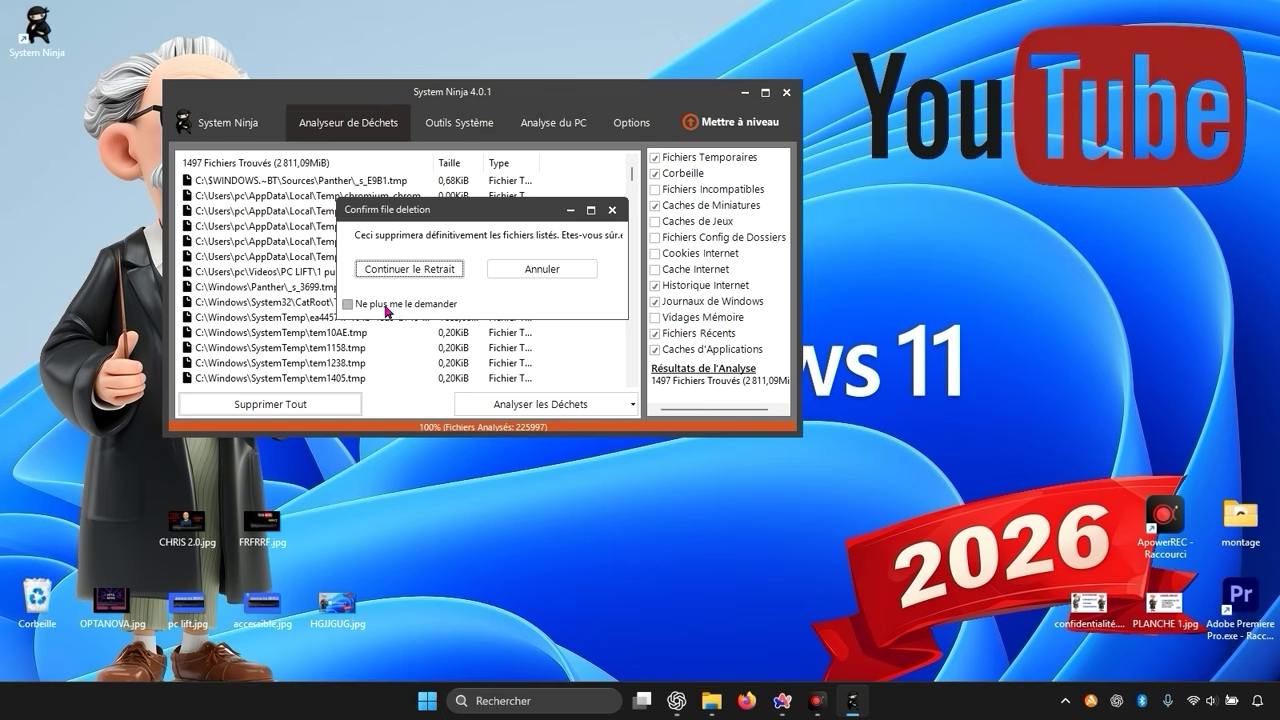
click(383, 307)
click(427, 272)
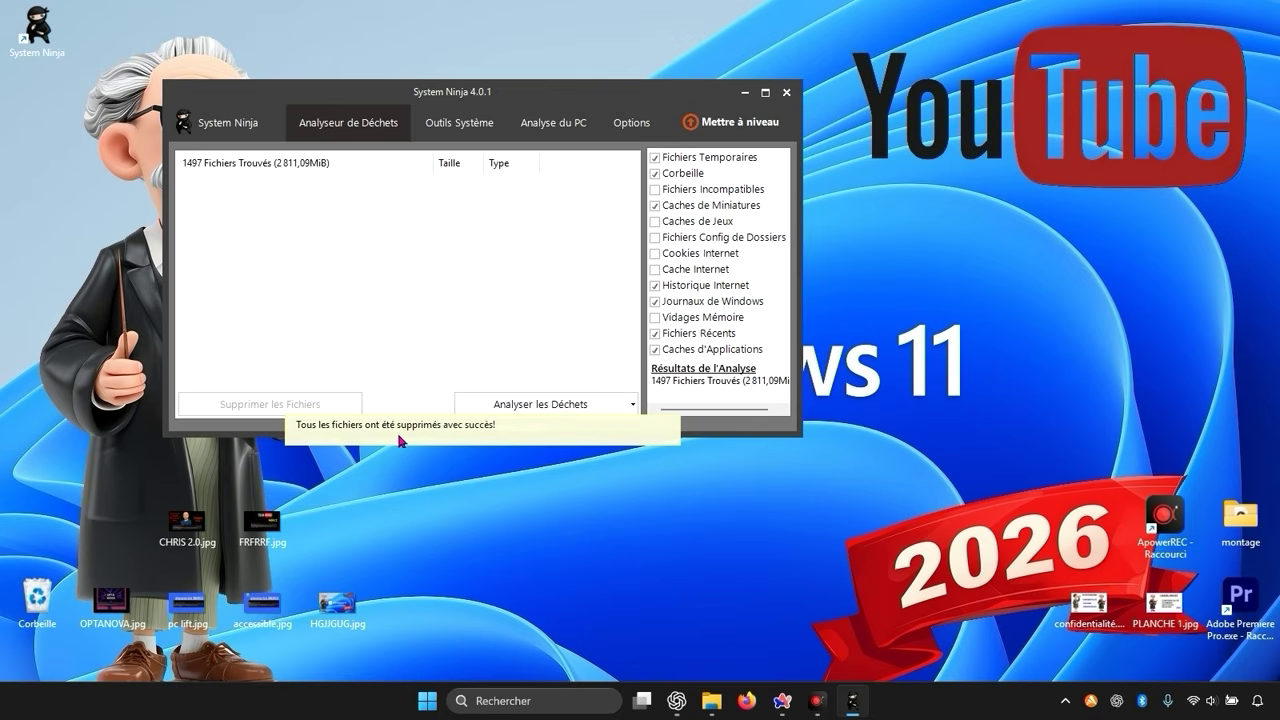
click(462, 295)
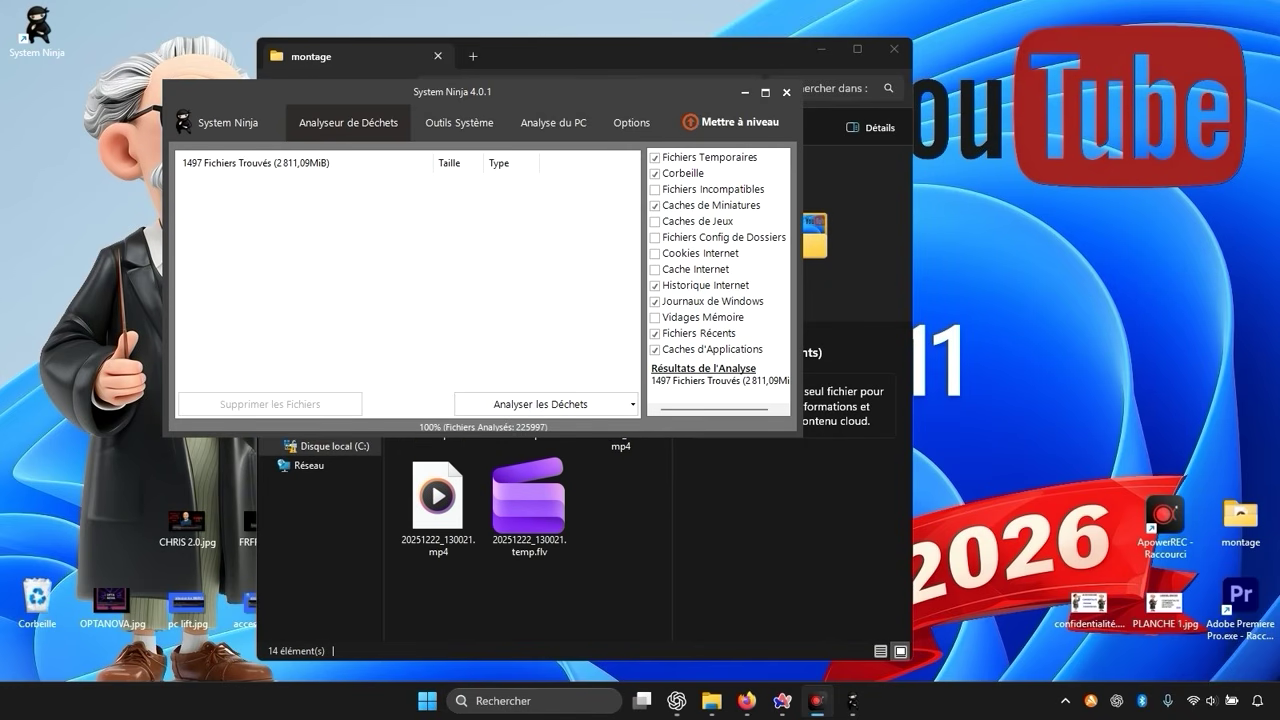
- Switch to Firefox to view the OptaNova YouTube channel, and minimize the browser
click(300, 163)
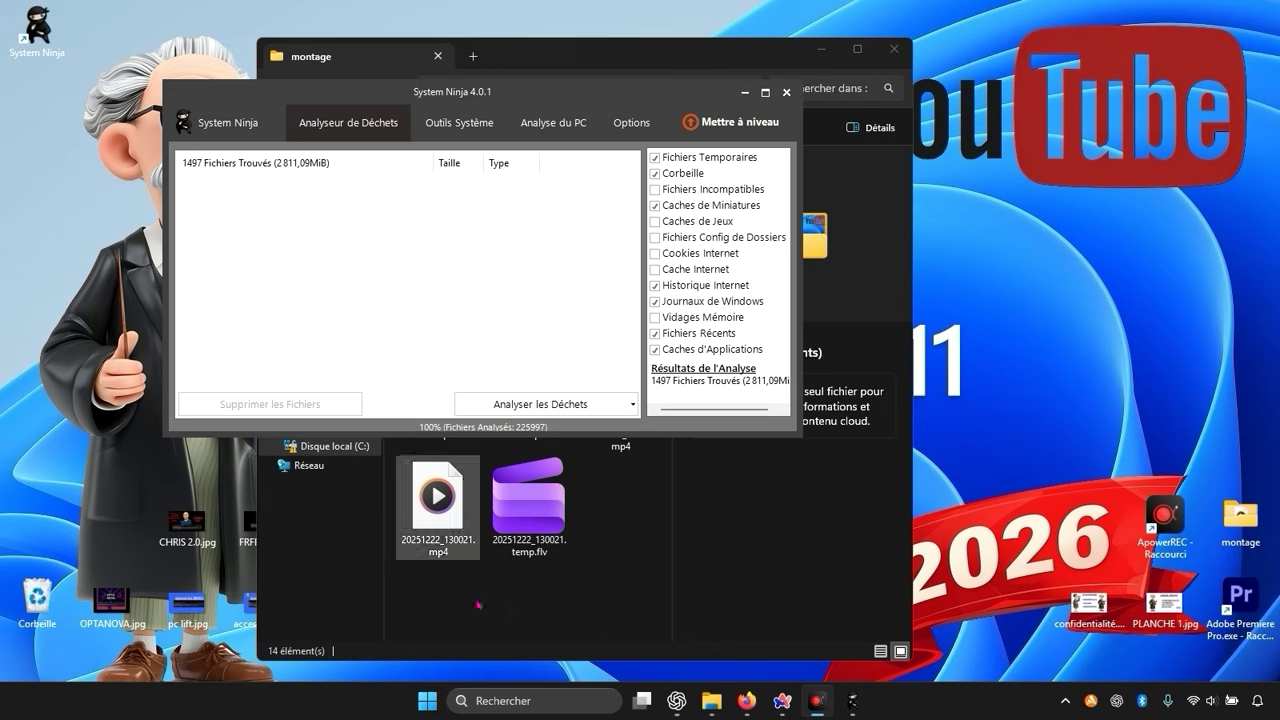
click(740, 705)
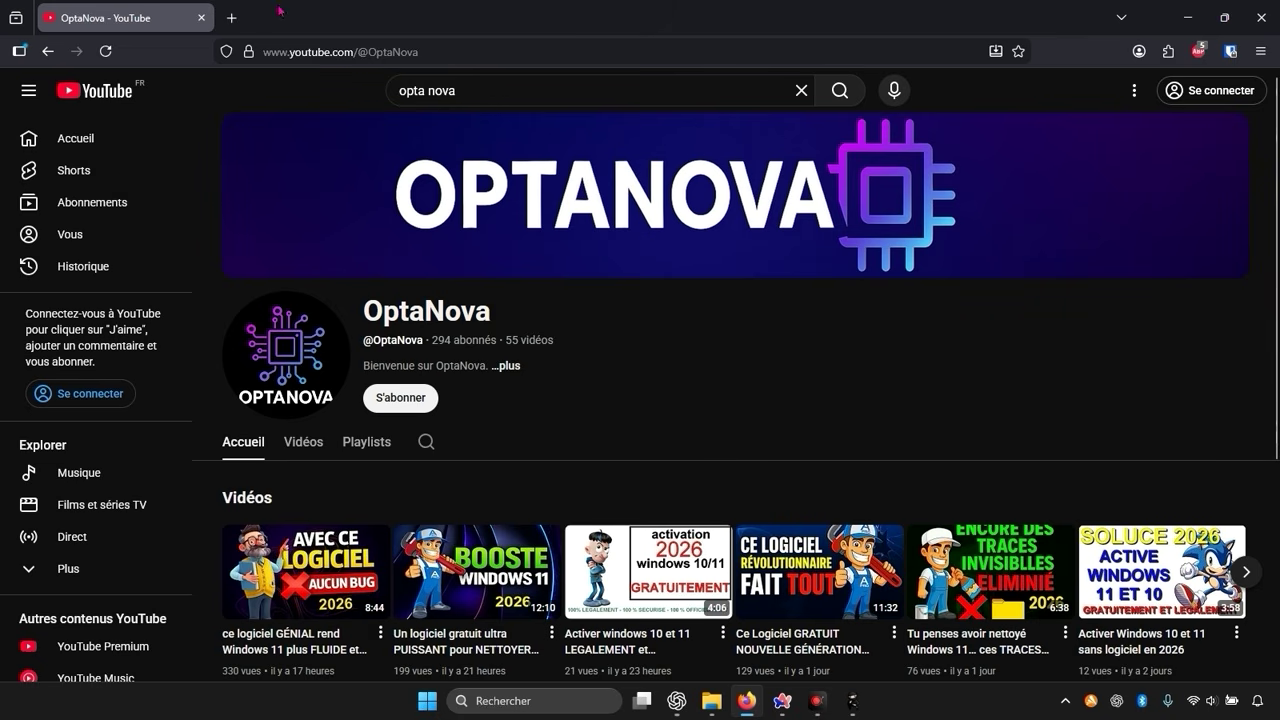
click(1189, 17)
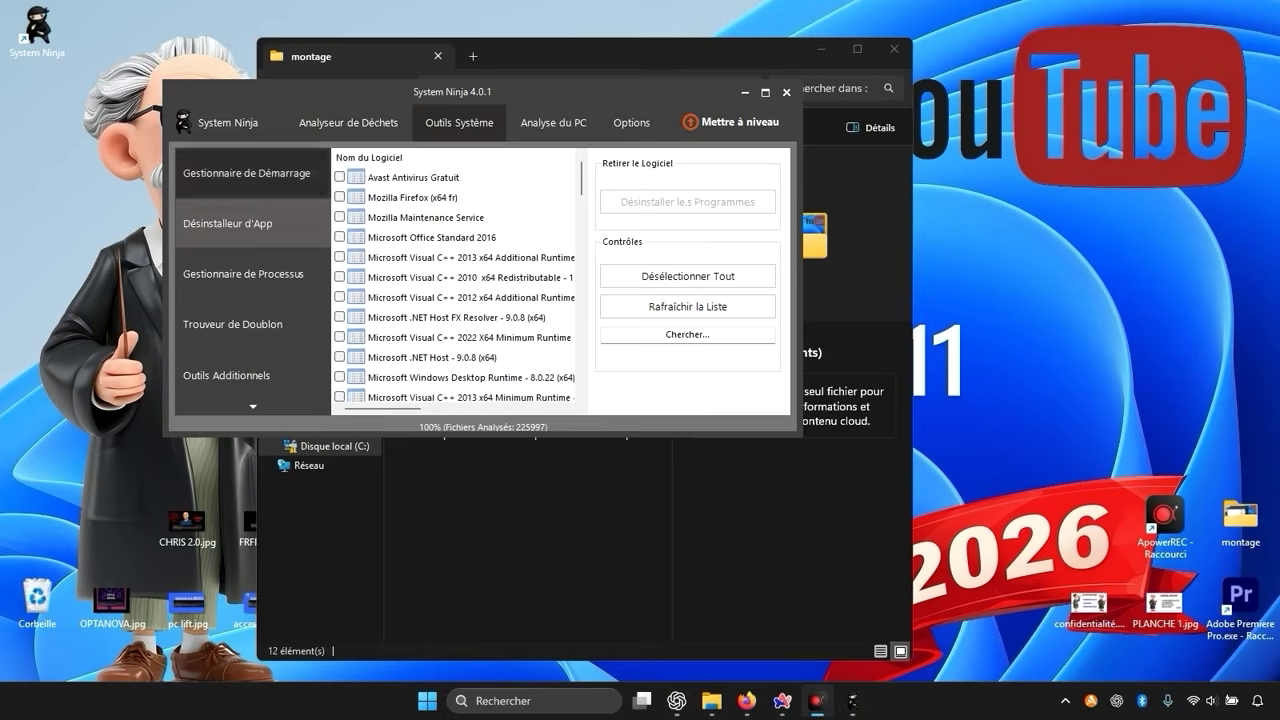
- Review the startup items in System Ninja's startup manager (Gestionnaire de Démarrage) and select the WingetUI entry
click(245, 173)
click(229, 223)
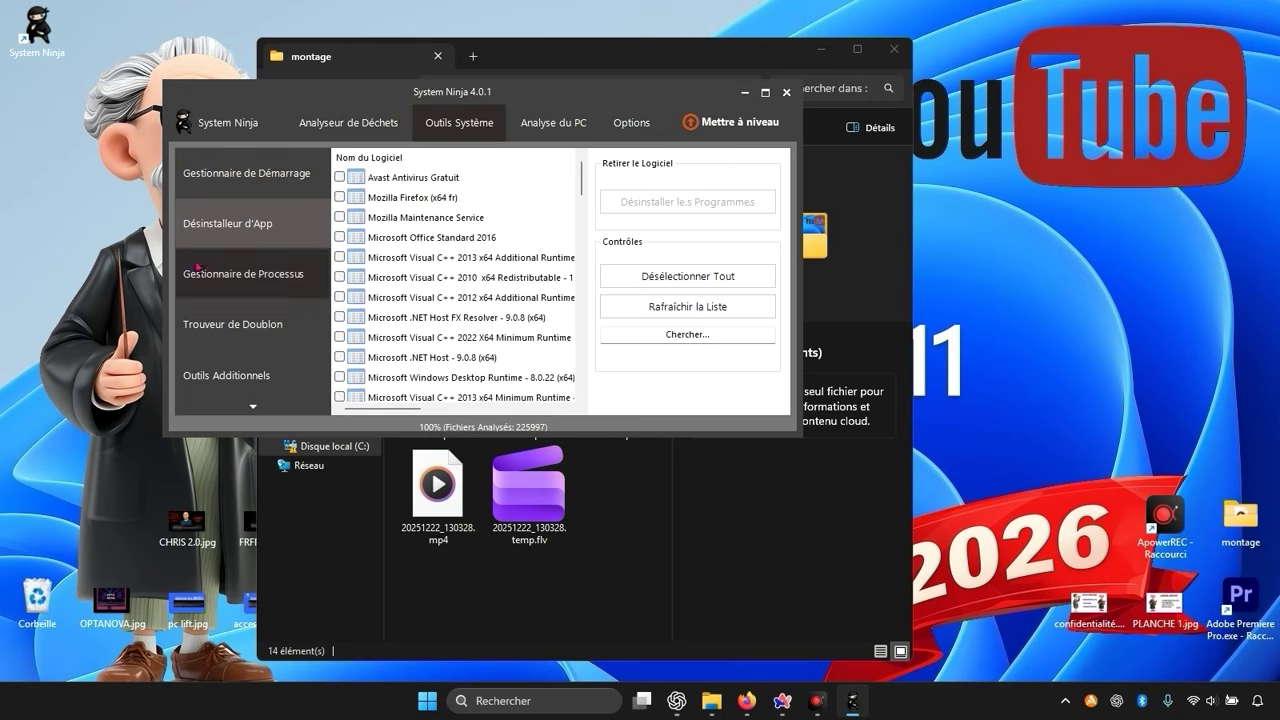
click(243, 175)
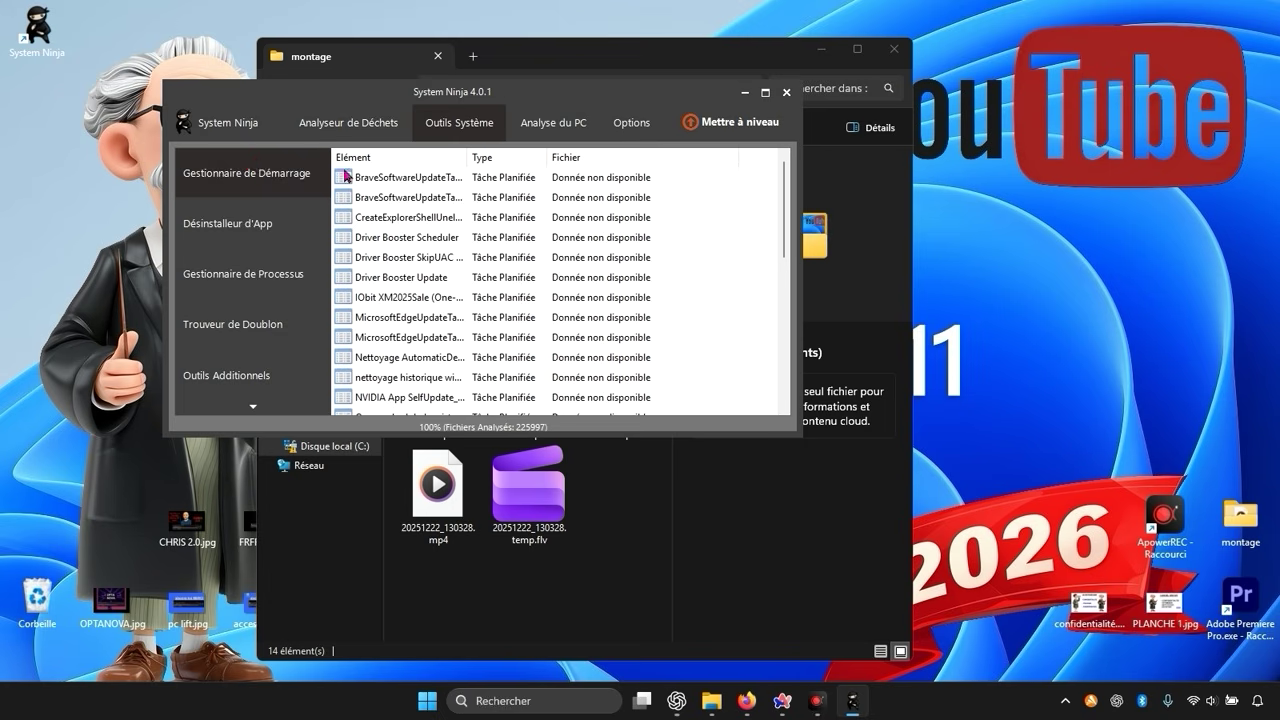
scroll(436, 232, down, 10)
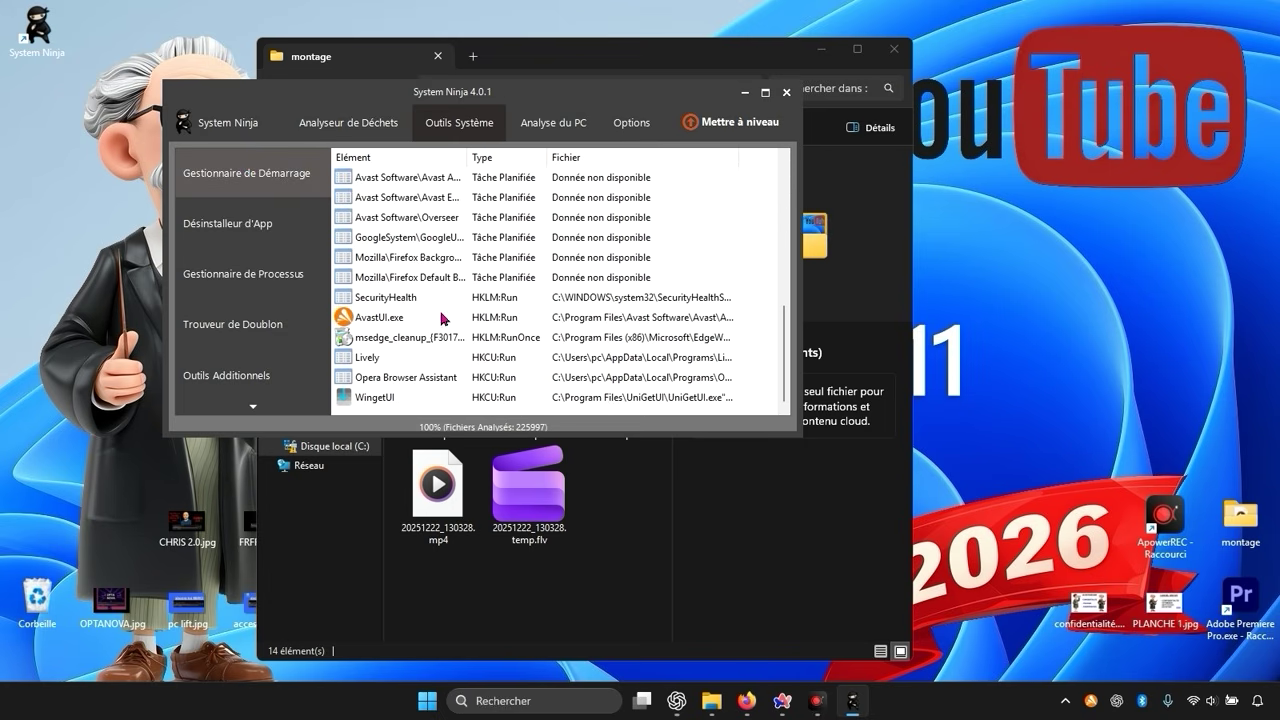
click(390, 398)
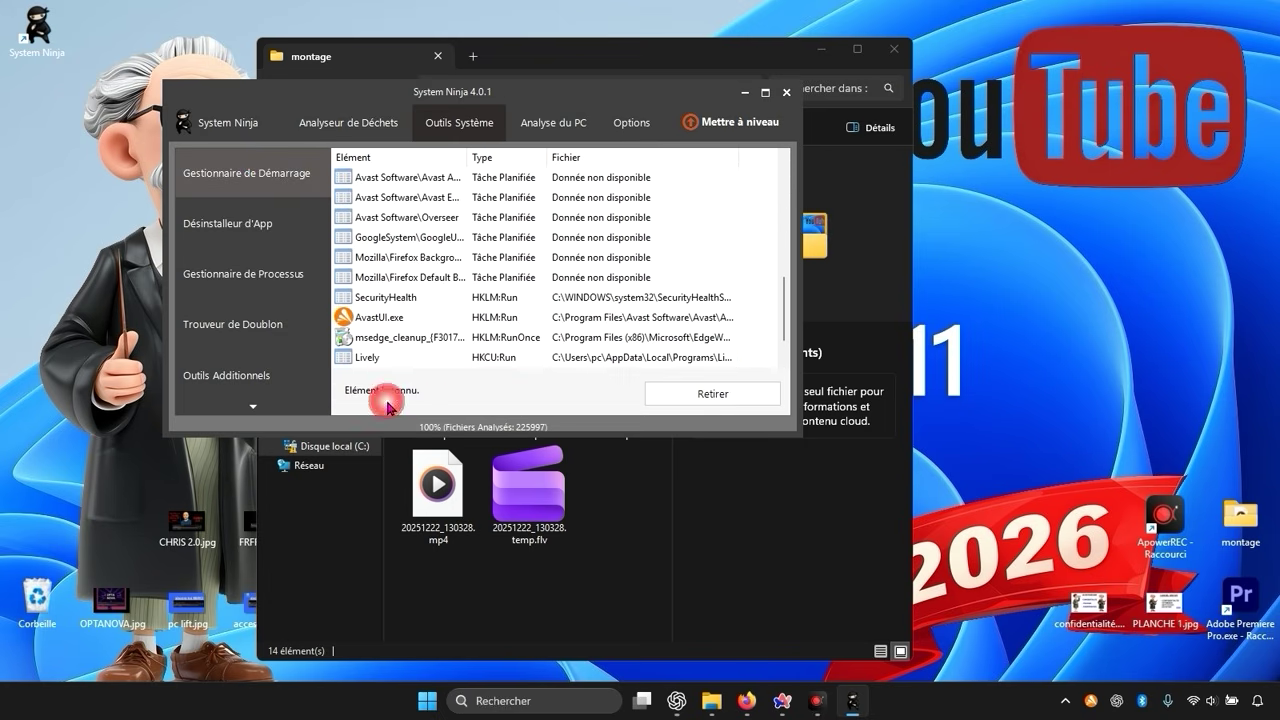
- Look through the installed programs in the app uninstaller (Désinstalleur d'App) and mark Revo Uninstaller 2.6.5 for removal
click(228, 223)
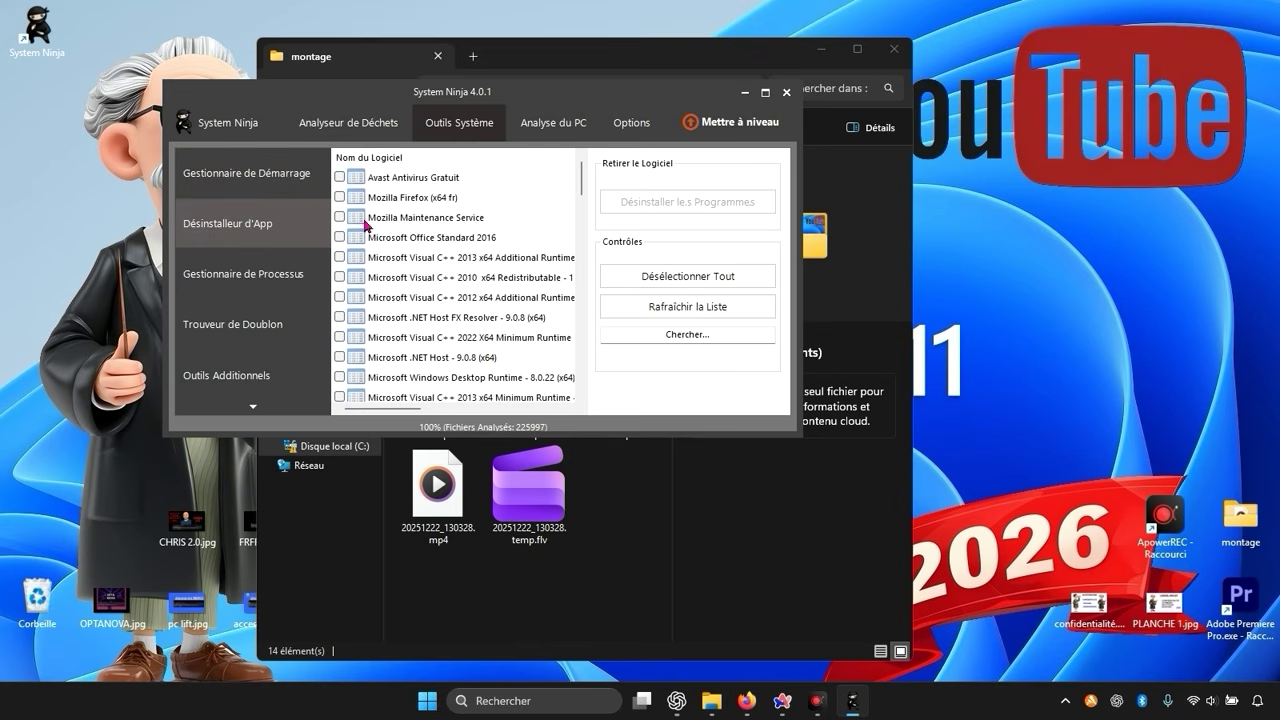
scroll(365, 228, down, 3)
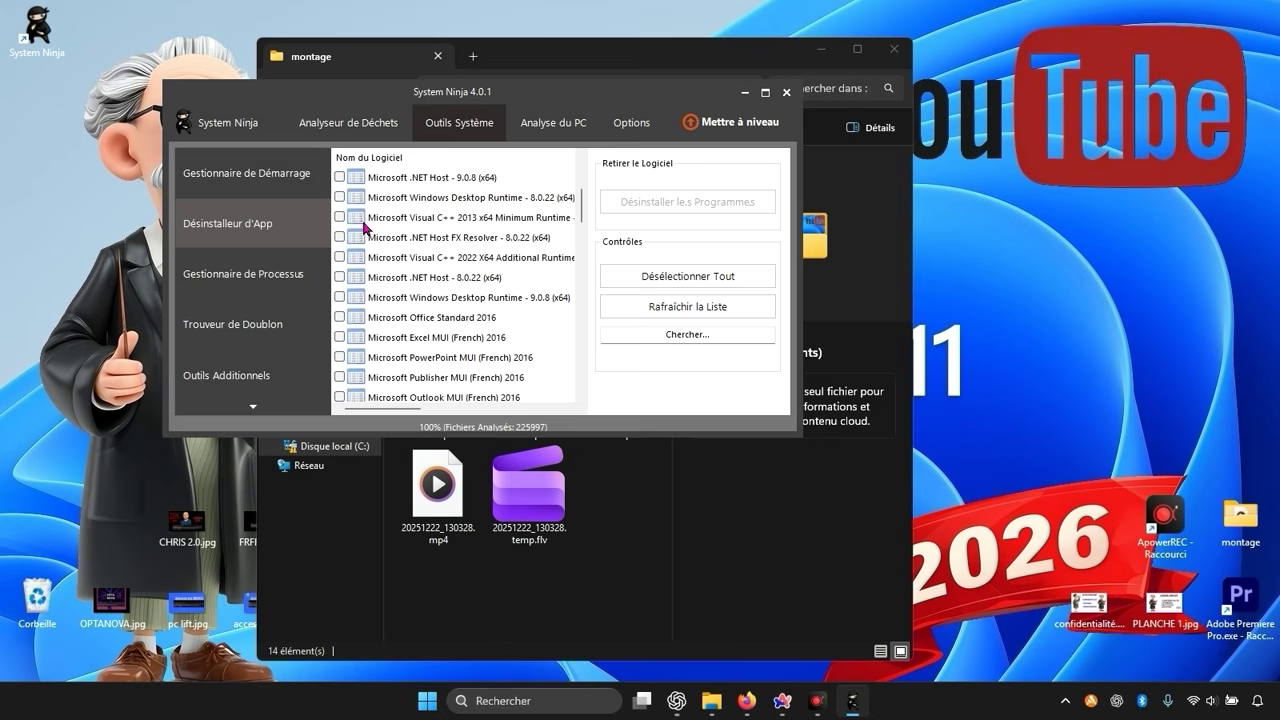
scroll(420, 260, up, 3)
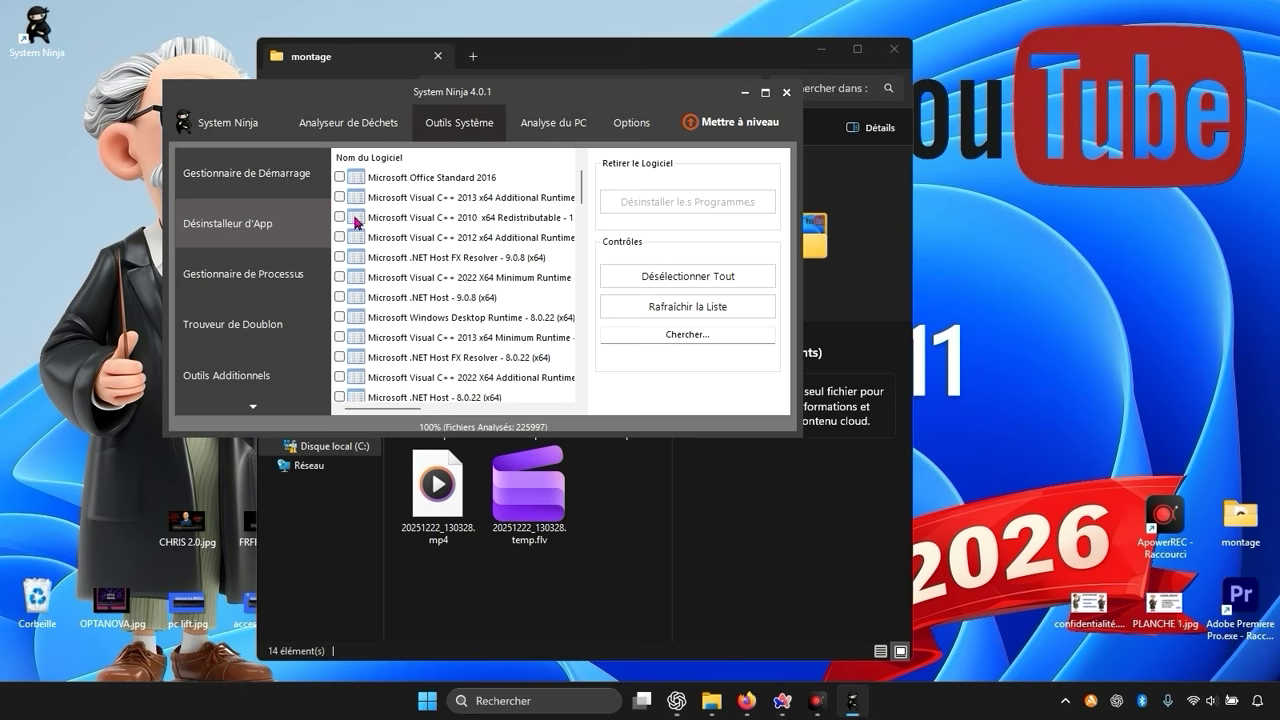
scroll(422, 262, down, 10)
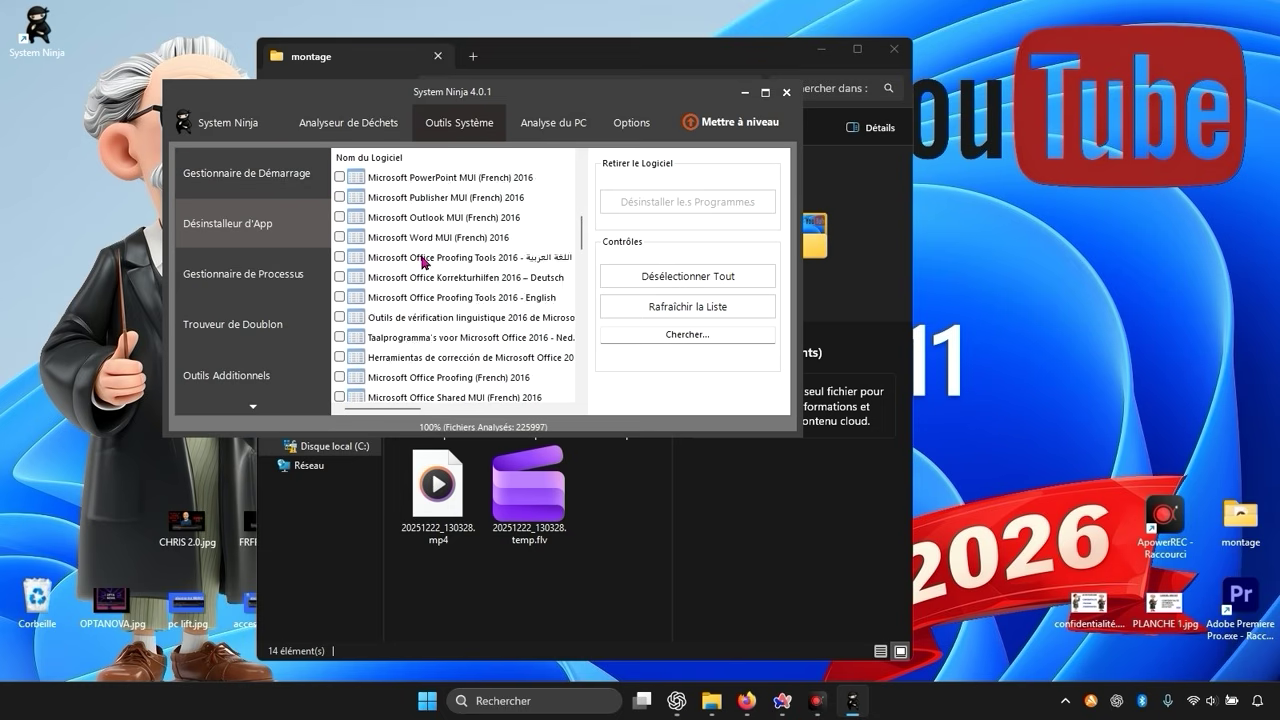
scroll(422, 262, down, 1)
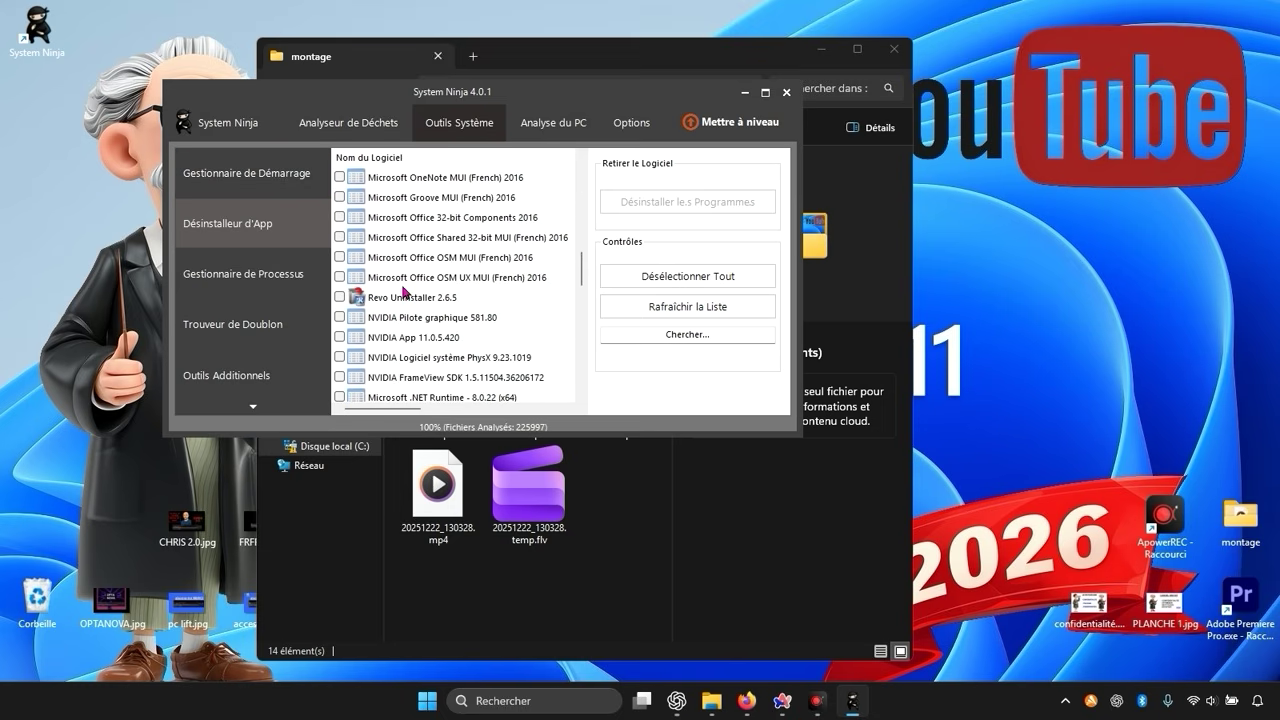
click(340, 297)
- Mark Helium and Glary Utilities 6.35 for removal in the installed programs list
scroll(405, 314, down, 1)
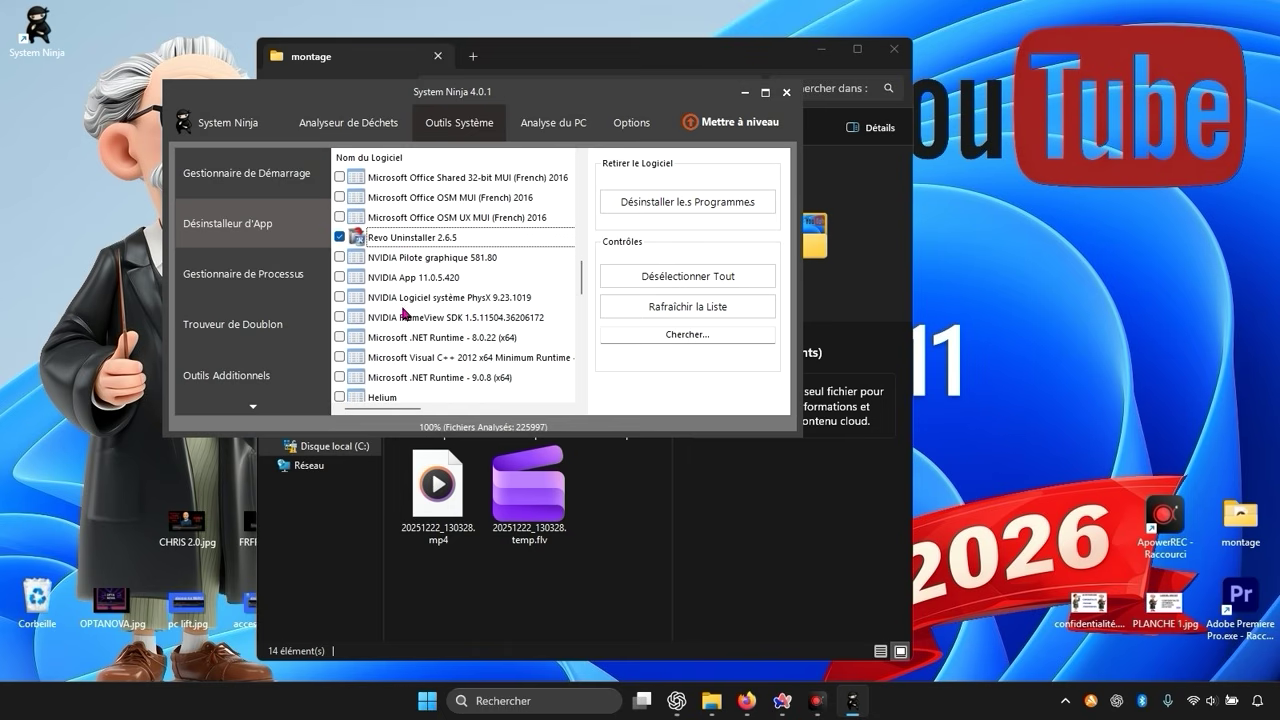
scroll(405, 314, down, 1)
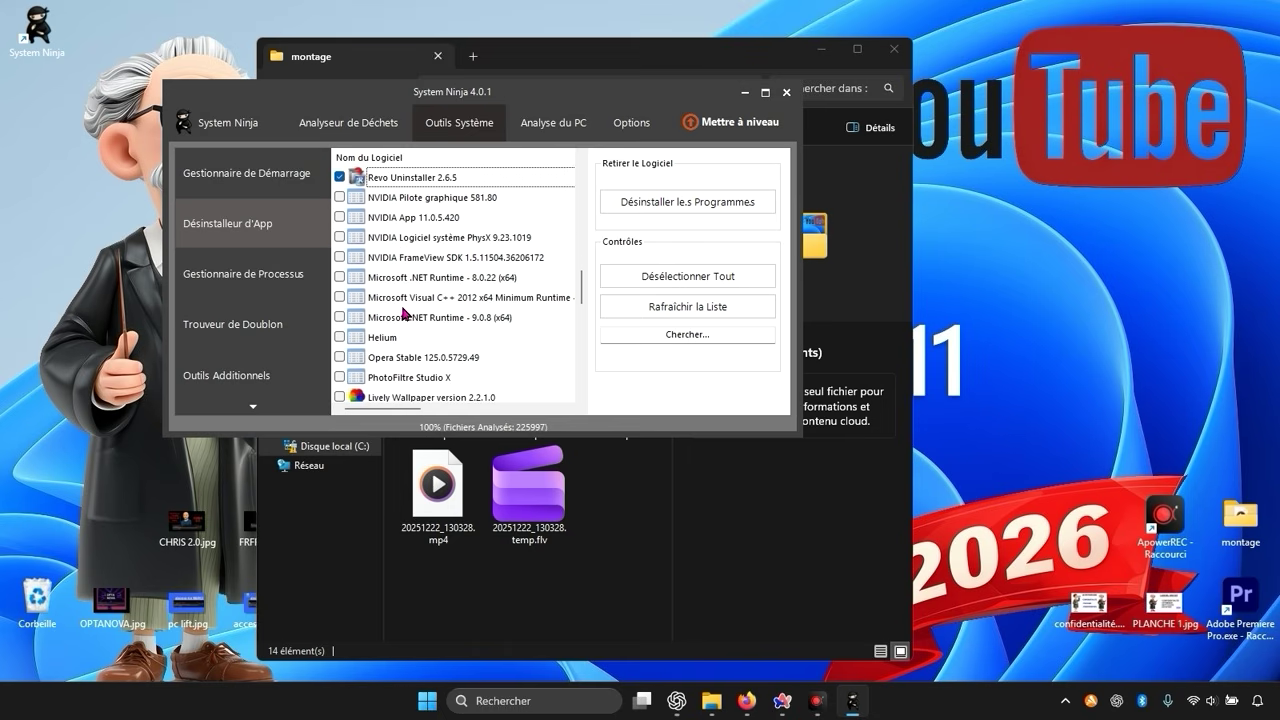
scroll(405, 314, down, 1)
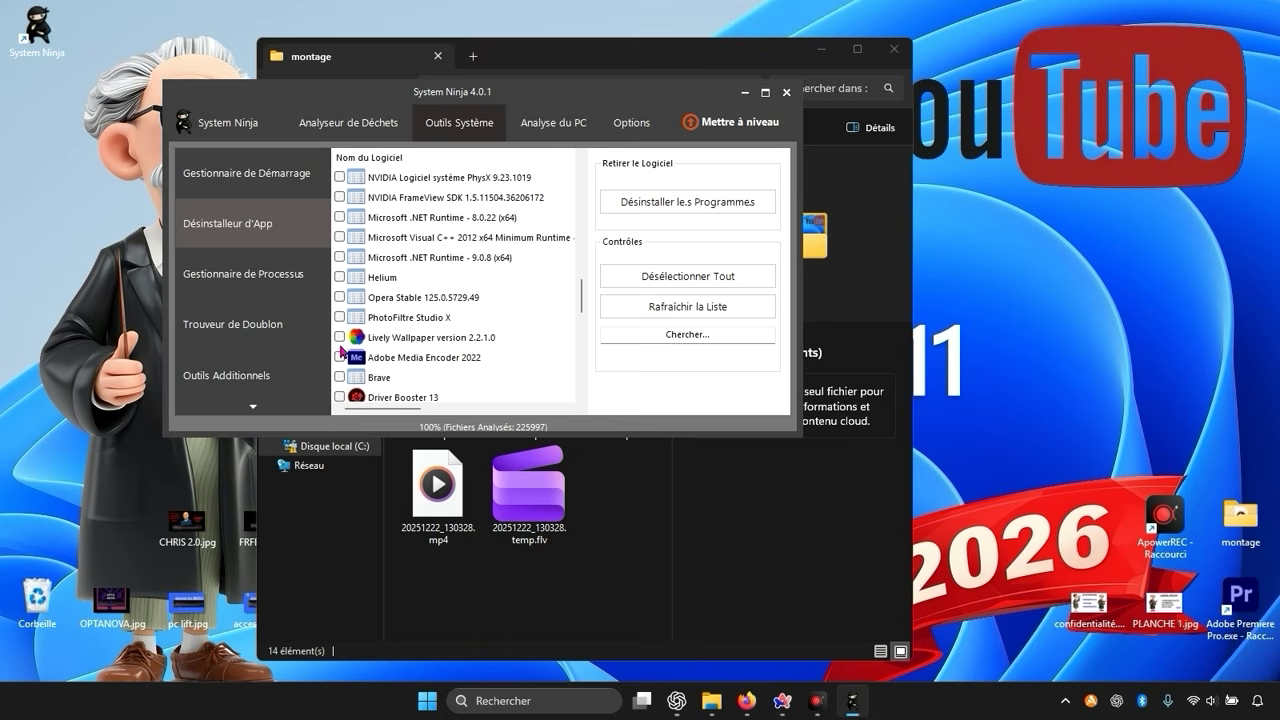
scroll(418, 349, up, 1)
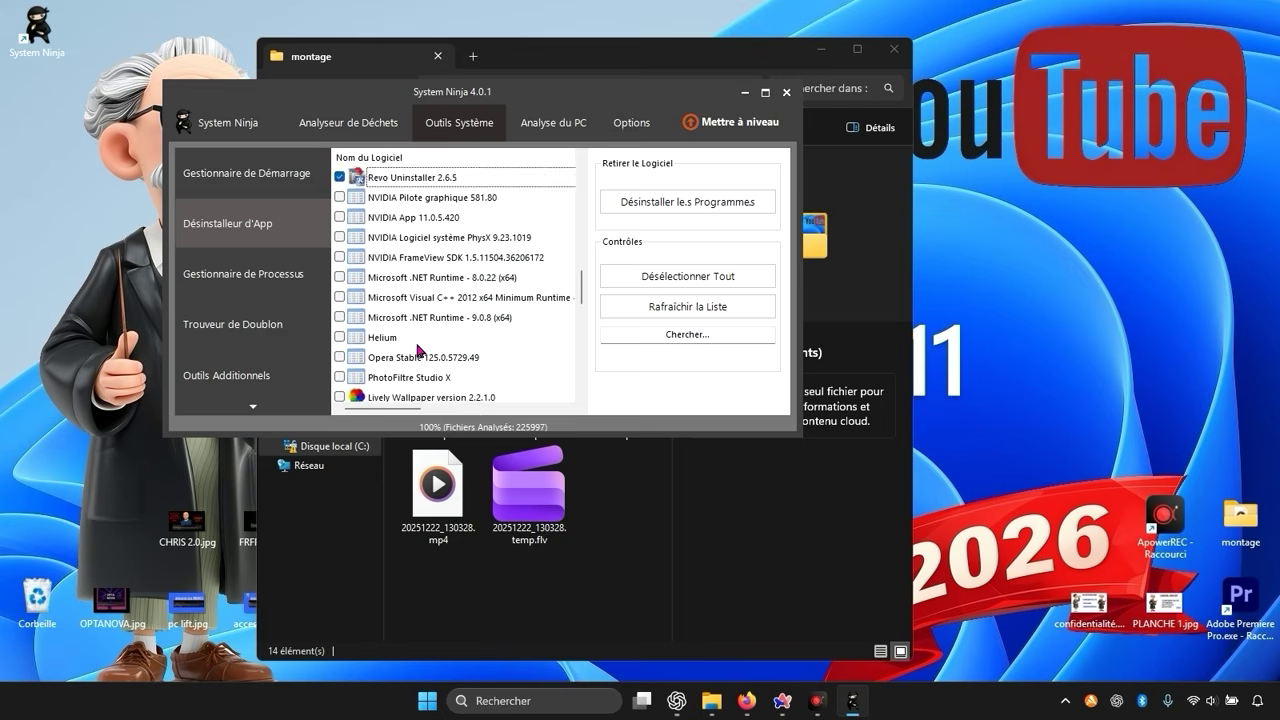
scroll(418, 349, down, 2)
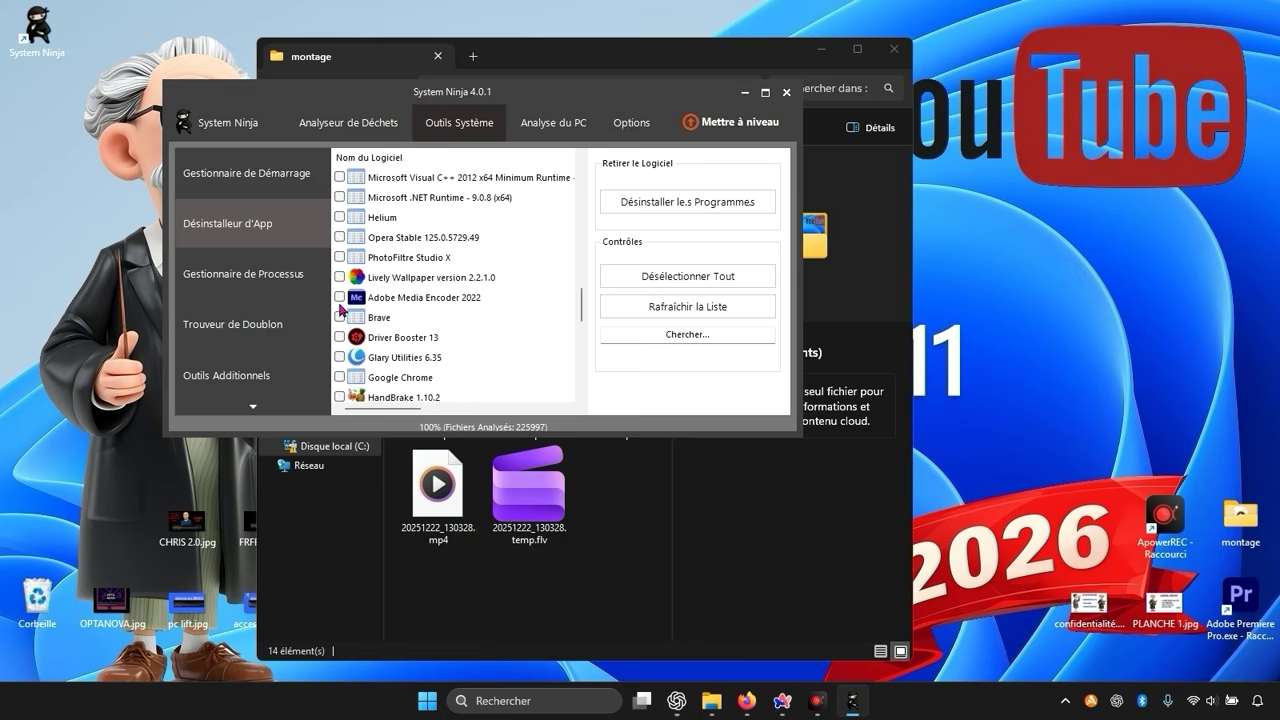
scroll(341, 314, up, 3)
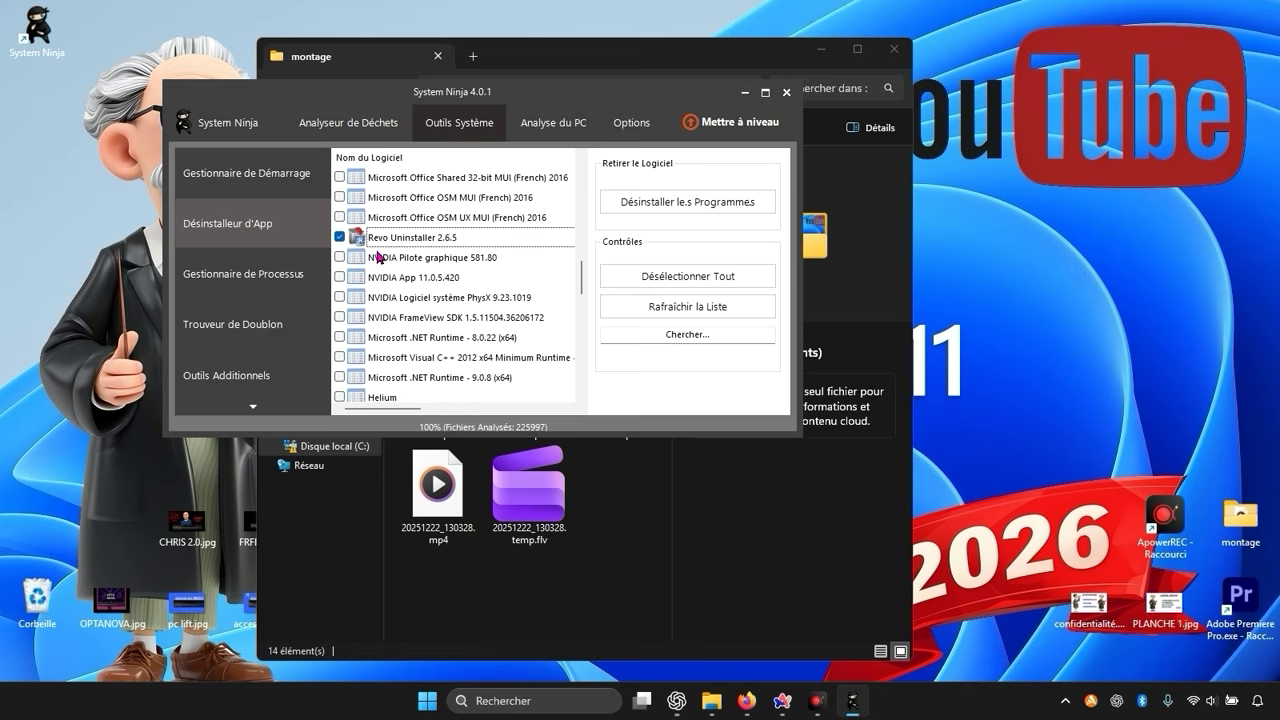
scroll(378, 258, down, 2)
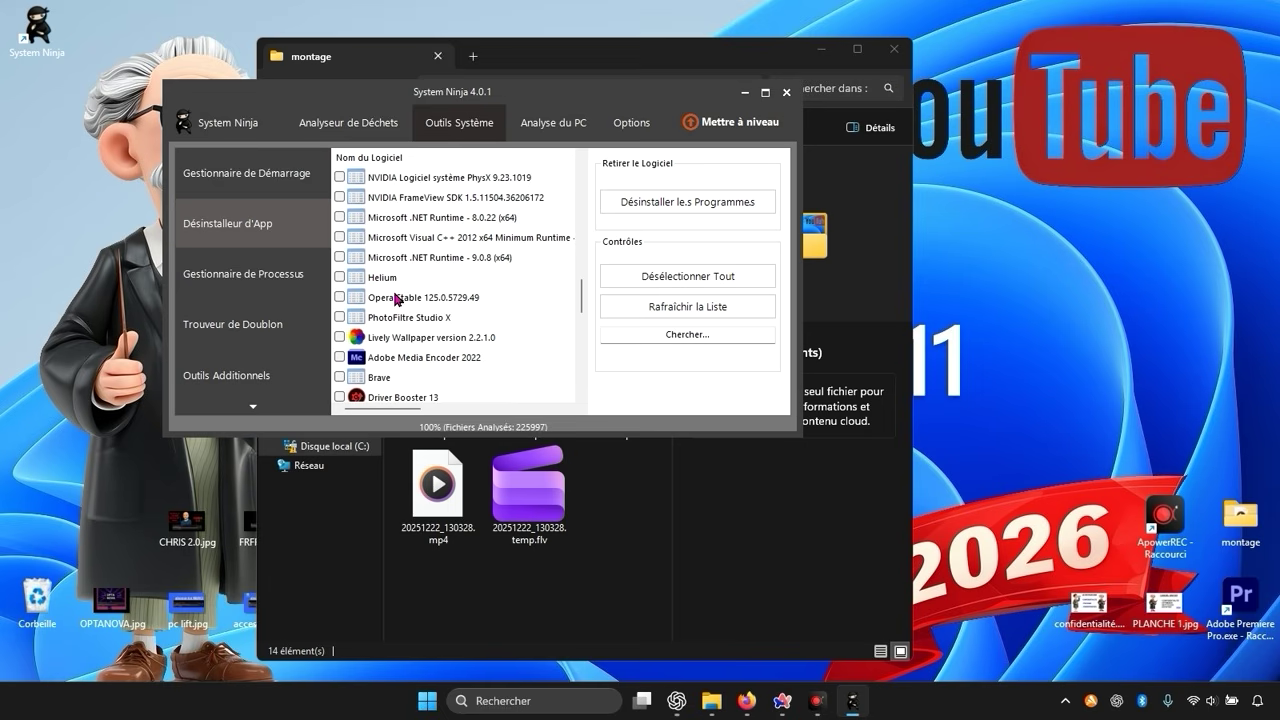
click(340, 277)
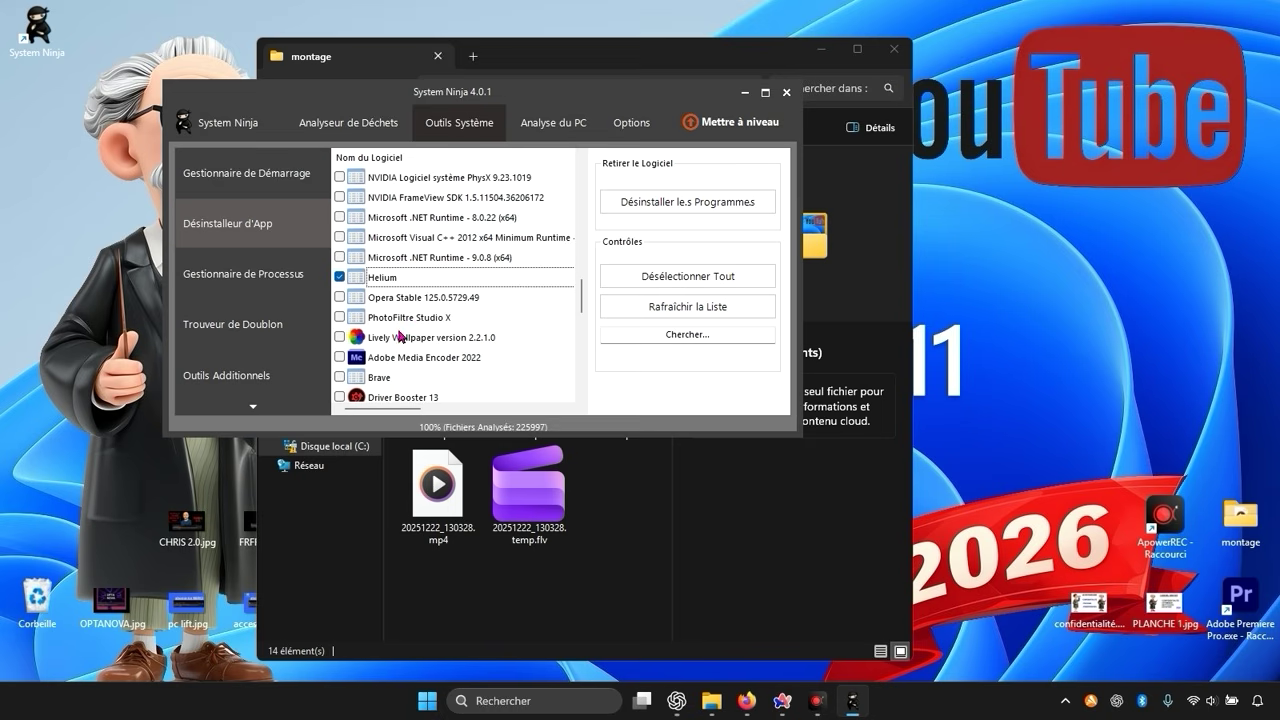
scroll(438, 330, down, 1)
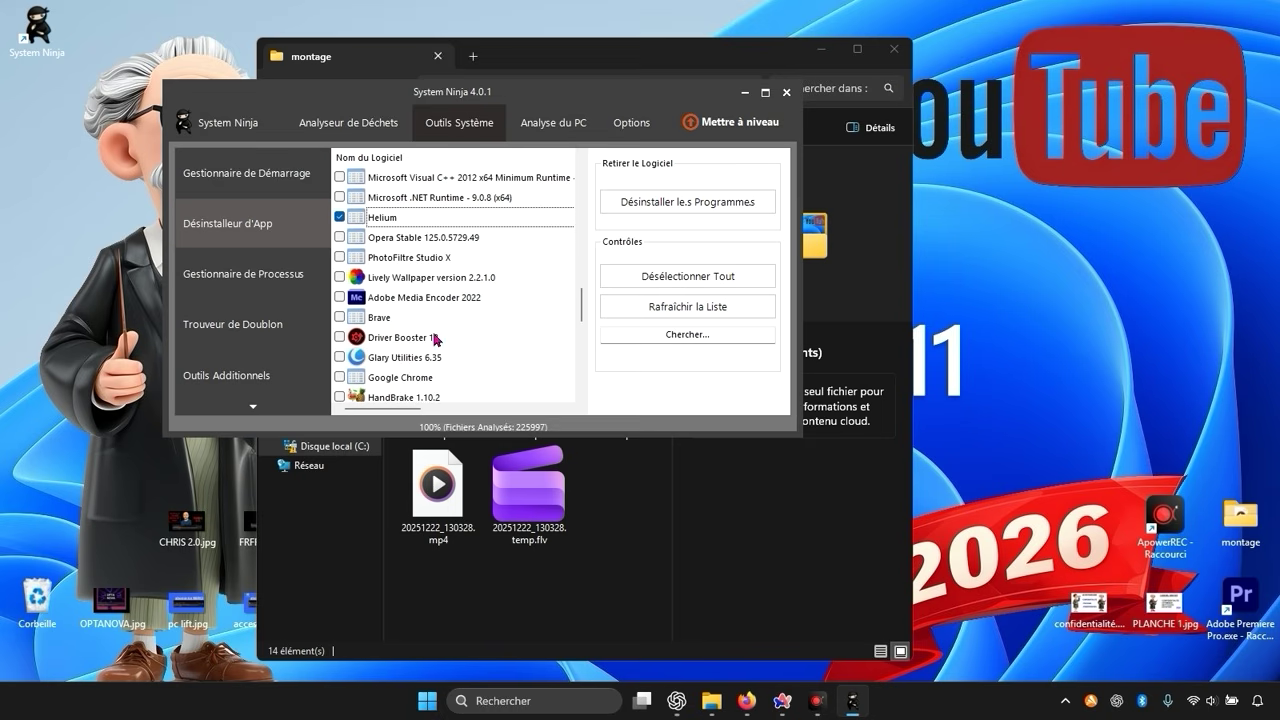
click(340, 357)
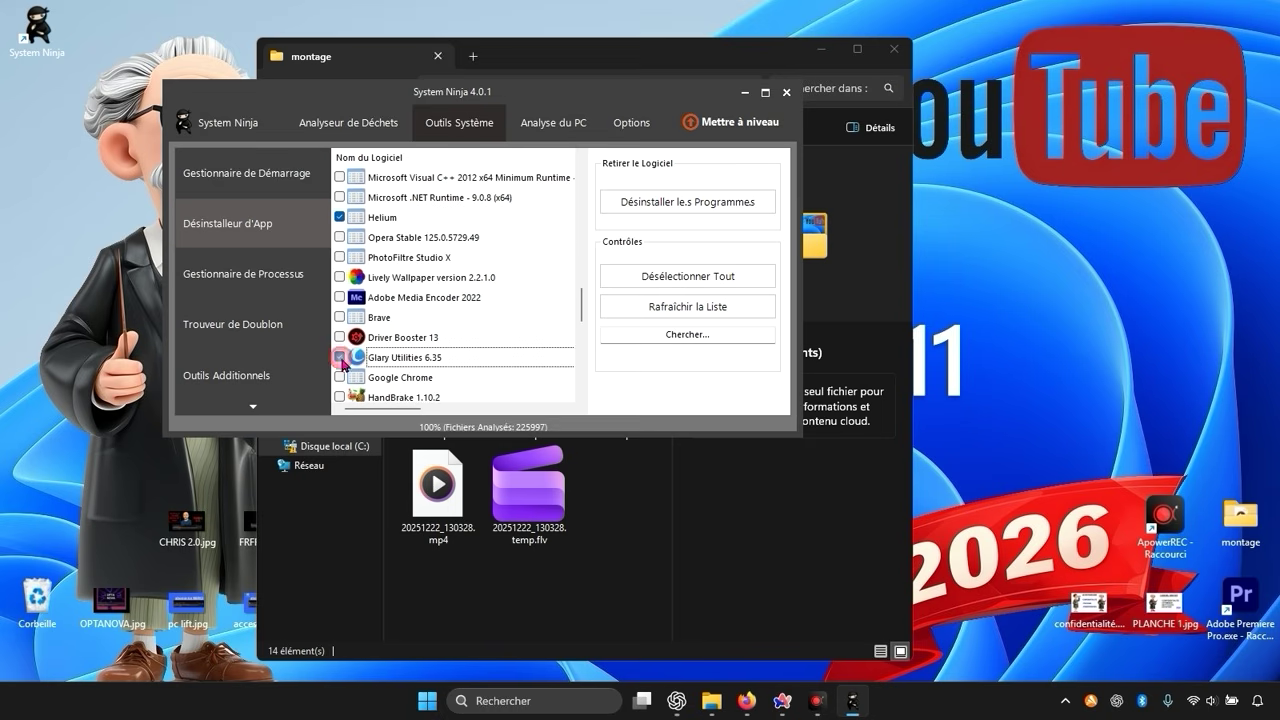
- Mark LibreWolf and Process Lasso for removal as well
scroll(413, 320, down, 1)
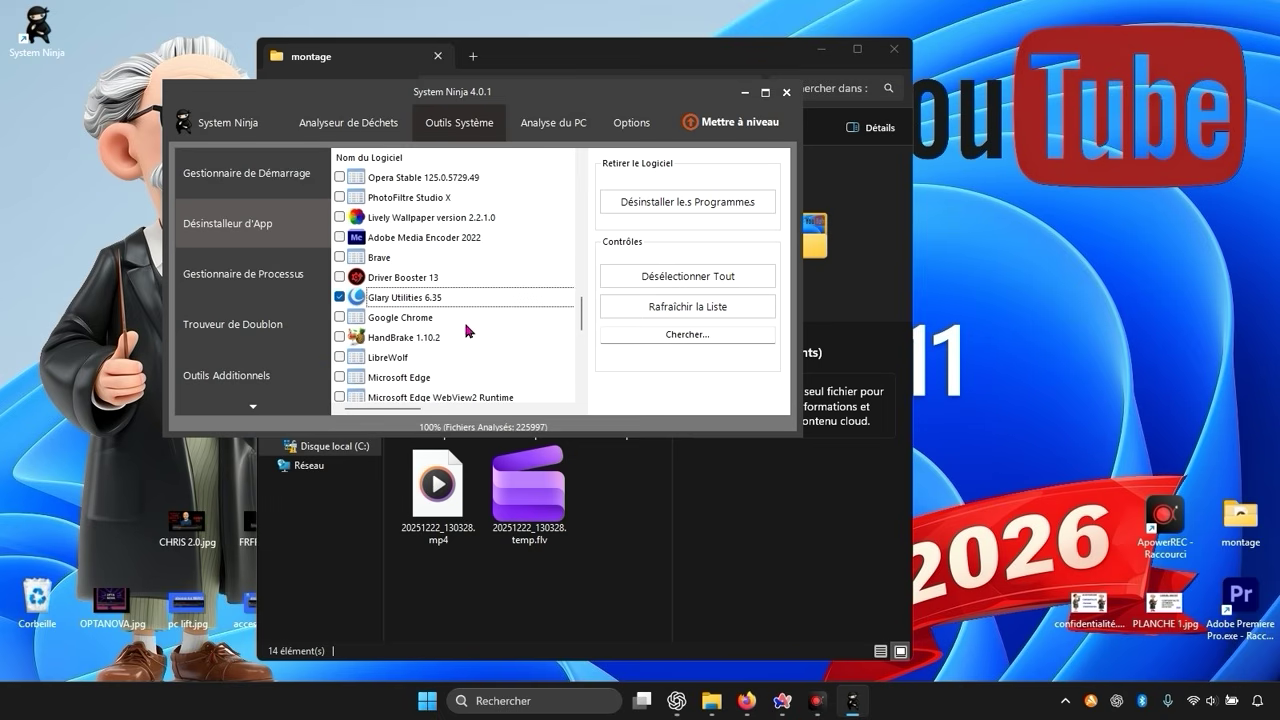
click(339, 357)
scroll(340, 386, down, 1)
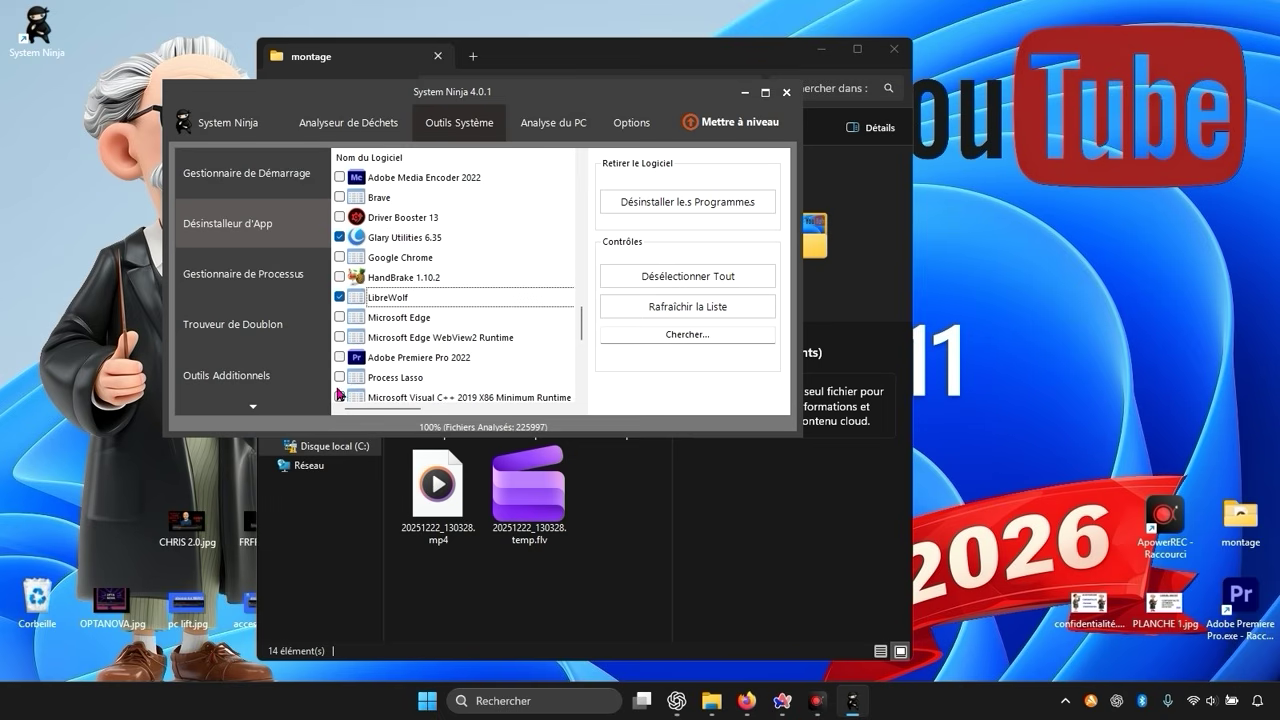
click(339, 377)
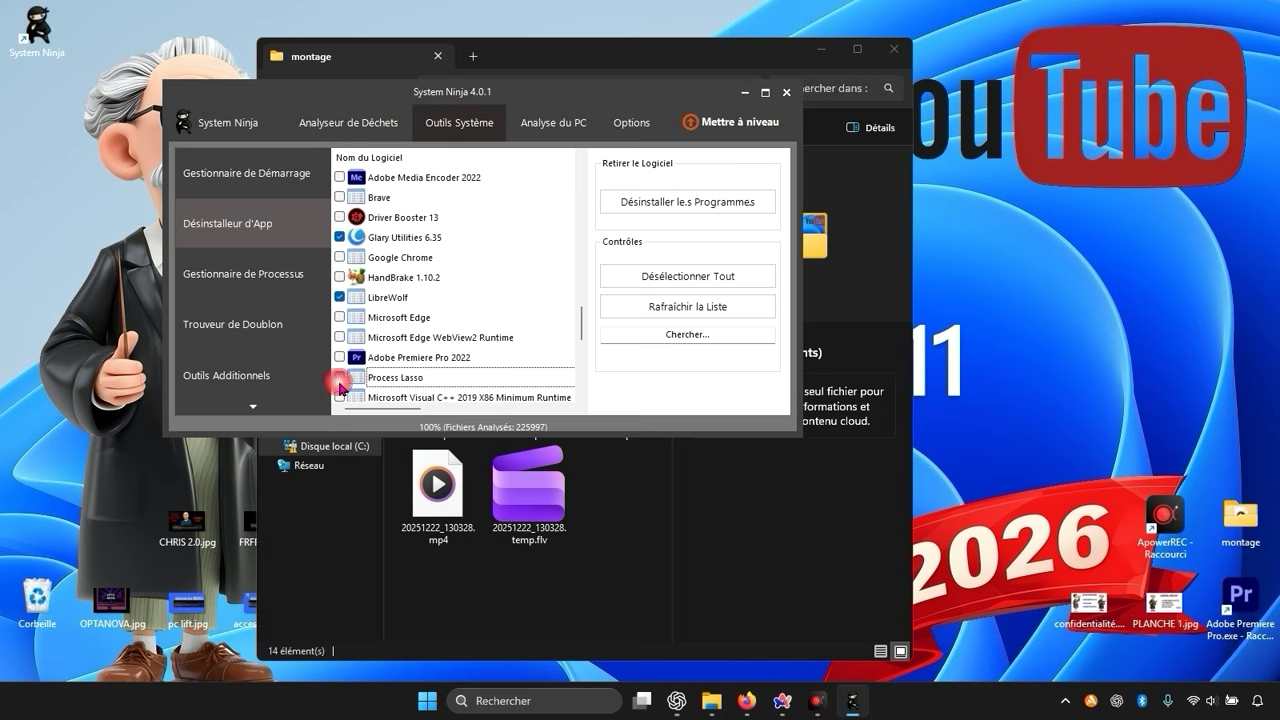
- Mark UniGetUI for removal and start uninstalling all the marked programs
scroll(440, 330, down, 1)
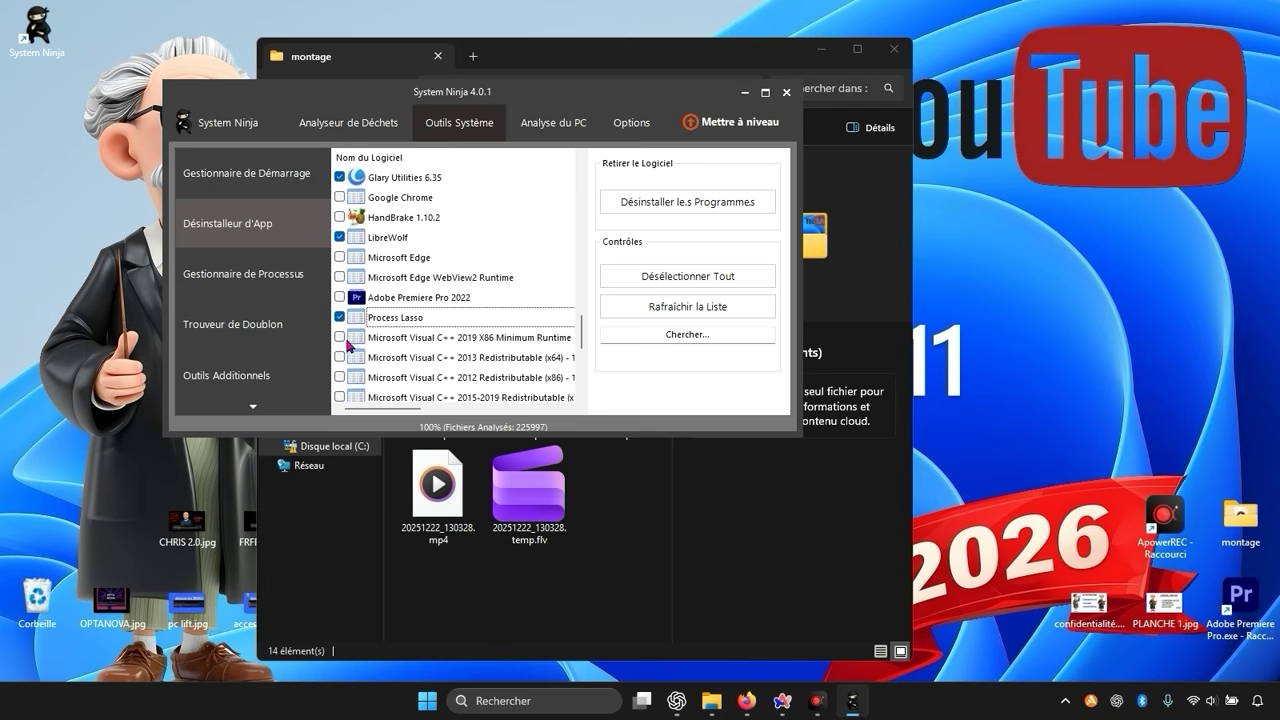
scroll(366, 347, down, 4)
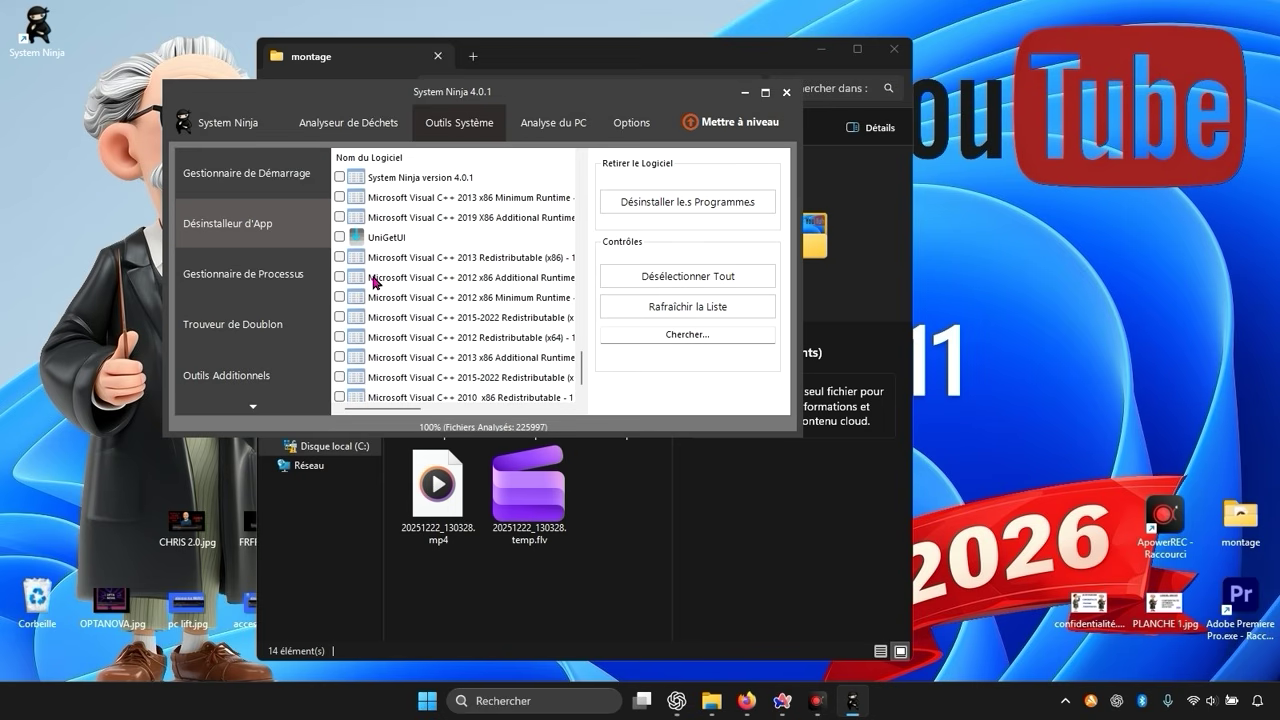
scroll(373, 282, up, 1)
click(339, 277)
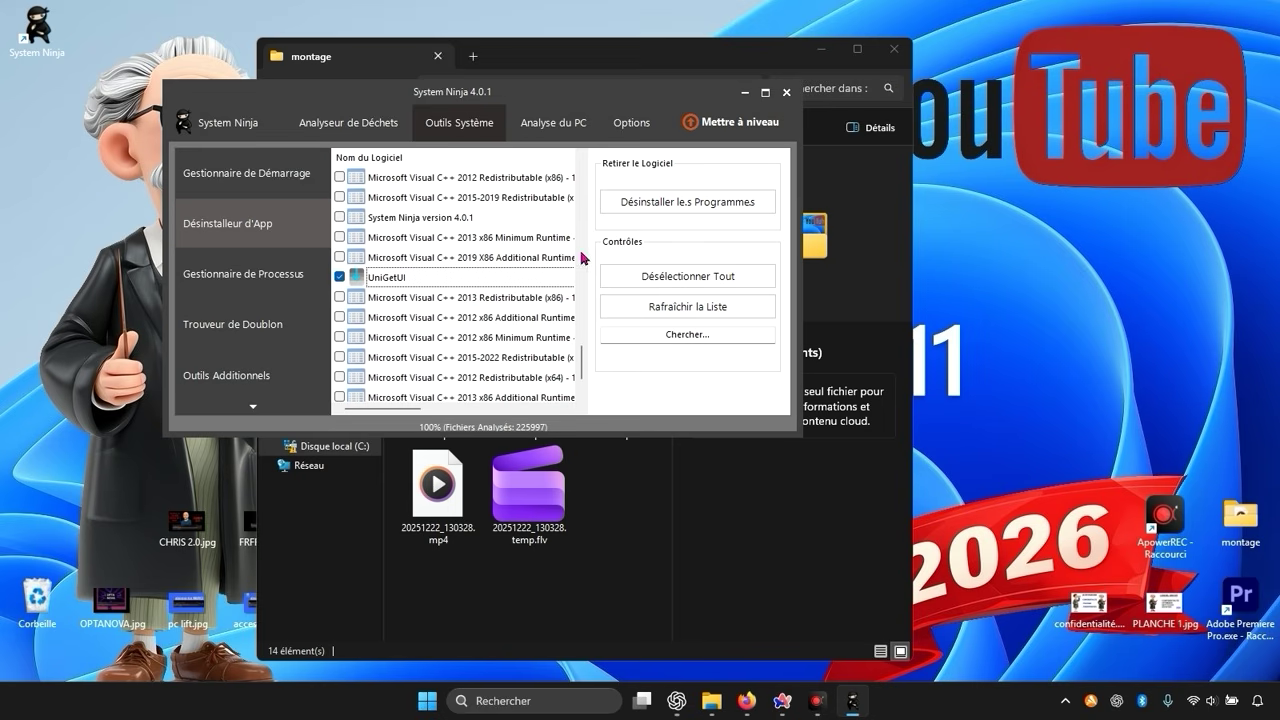
click(736, 208)
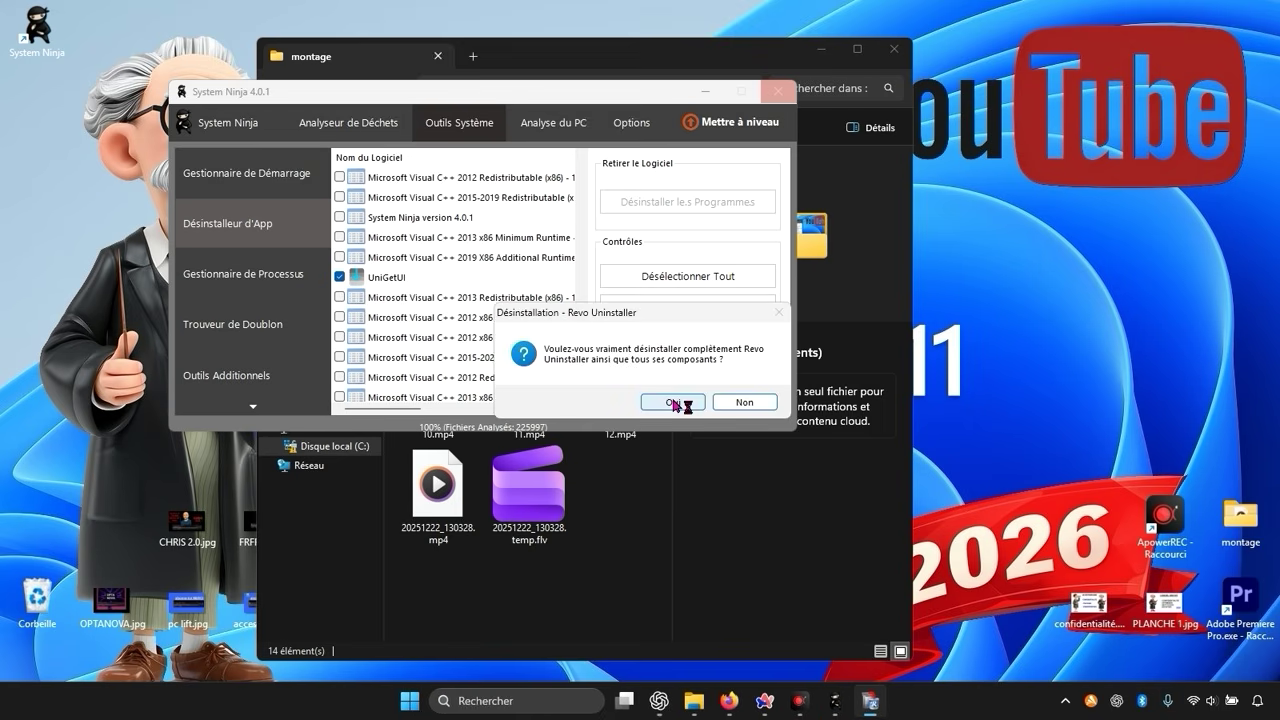
- Confirm the complete removal of Revo Uninstaller, decline translation of its feedback web page, and dismiss the completion dialog
click(678, 402)
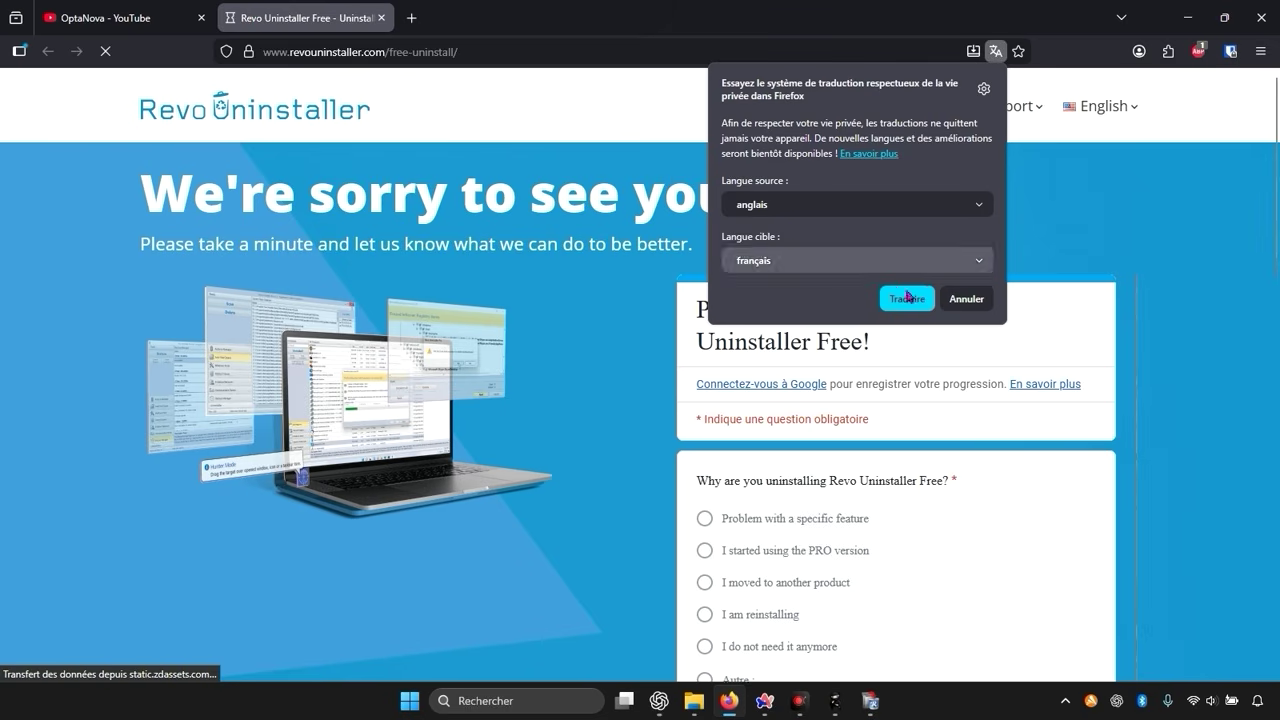
click(955, 299)
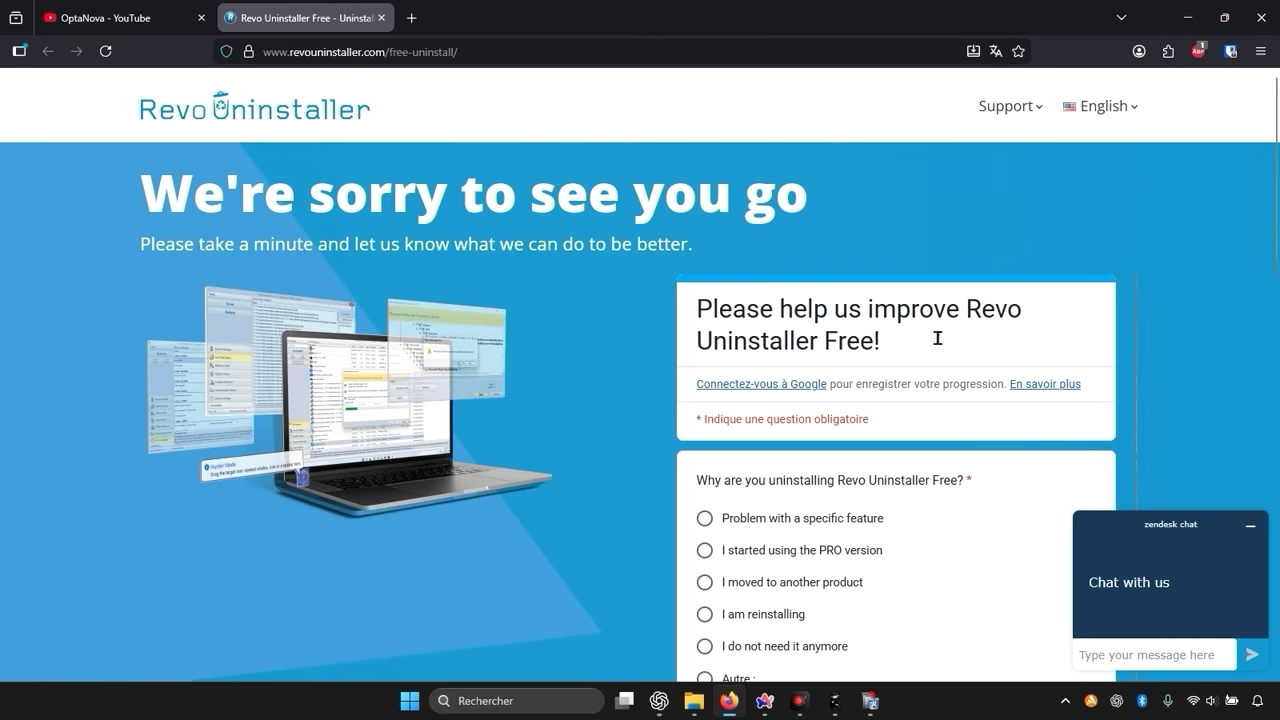
click(120, 17)
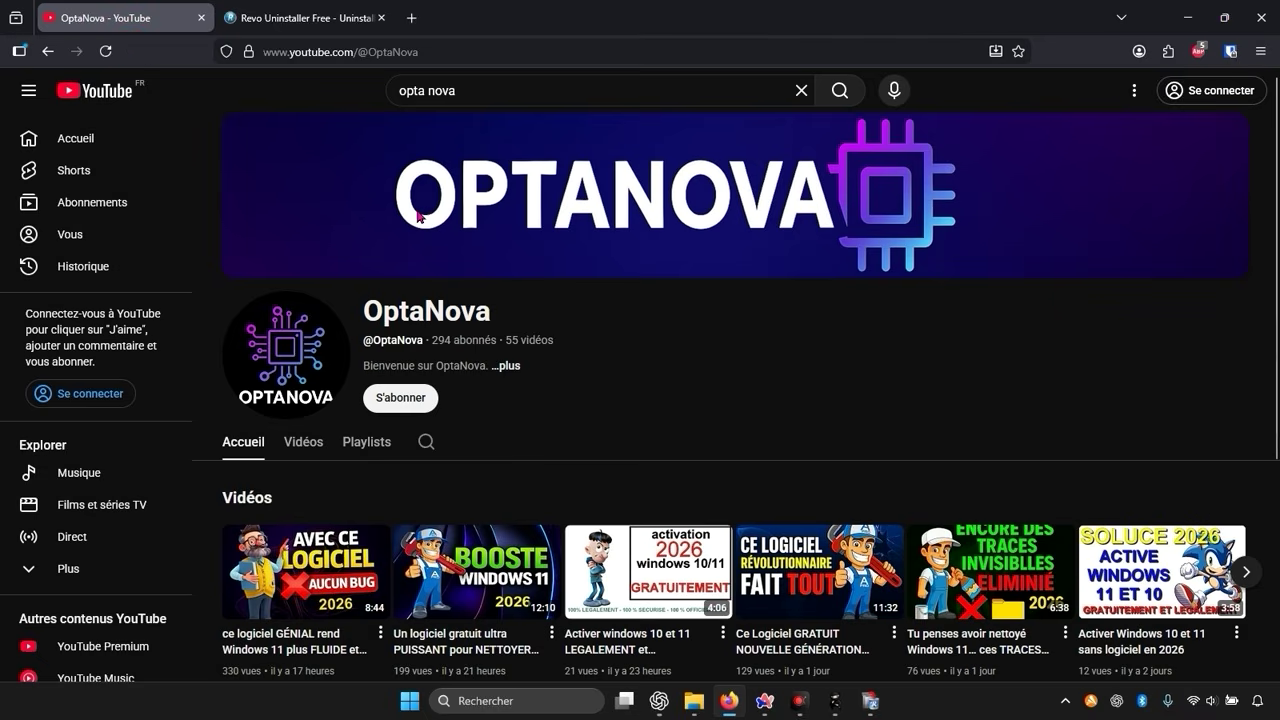
click(870, 700)
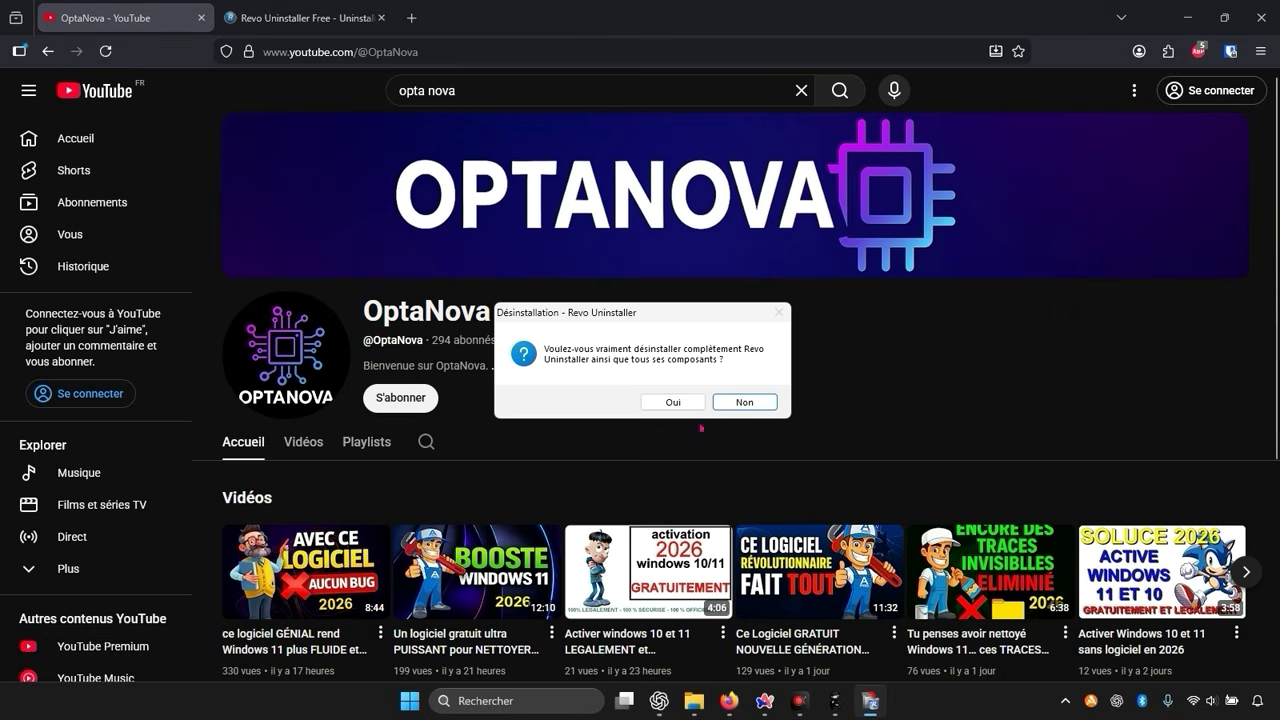
click(673, 402)
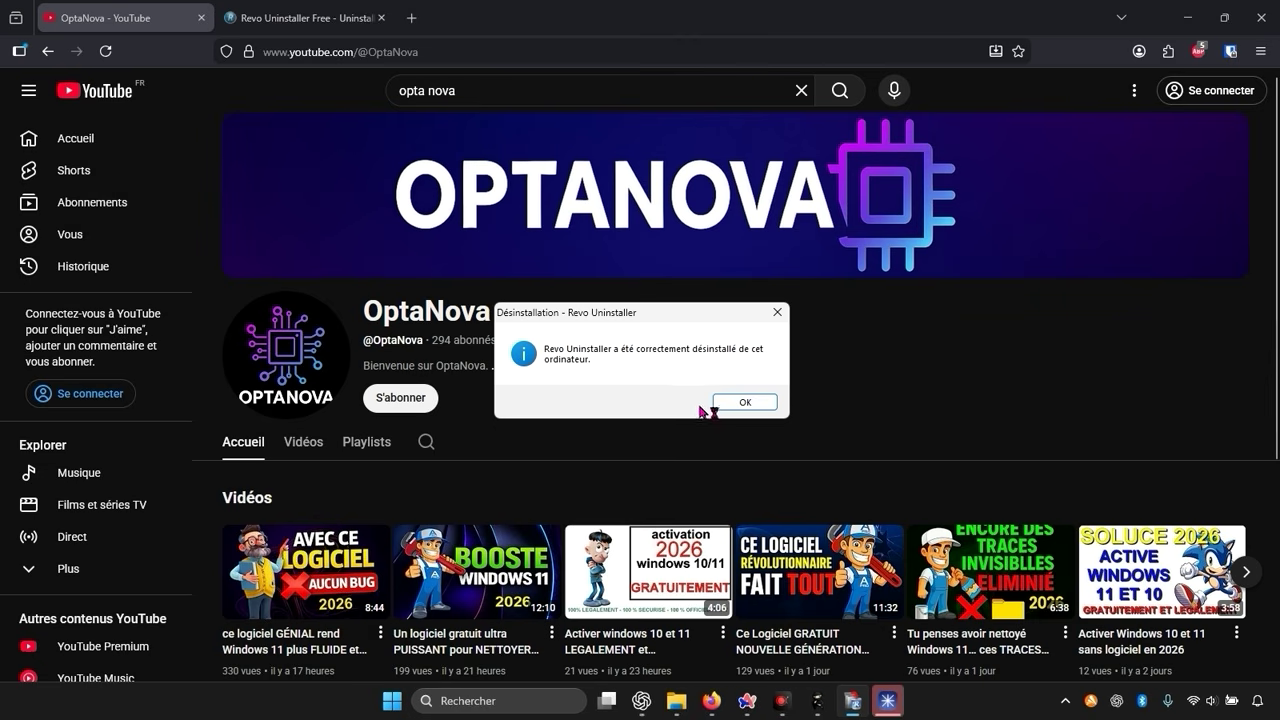
click(733, 402)
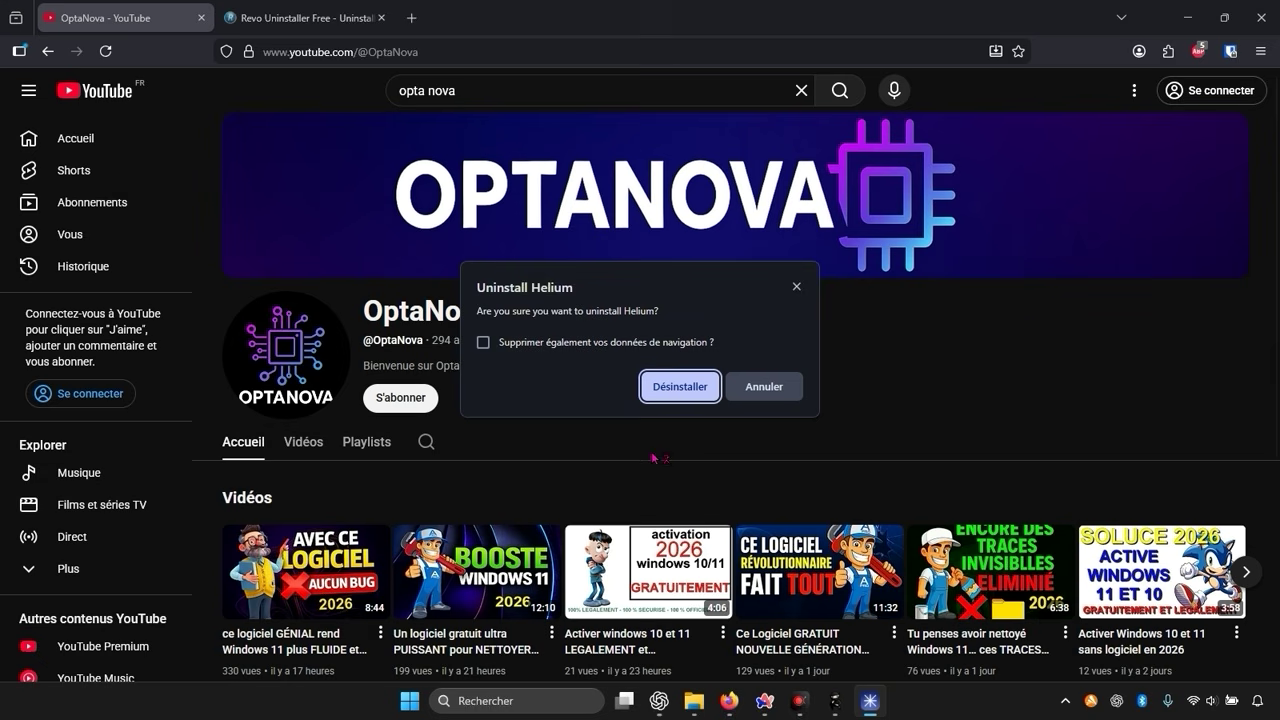
- Uninstall Helium along with its browsing data and minimise the browser window
click(585, 342)
click(676, 386)
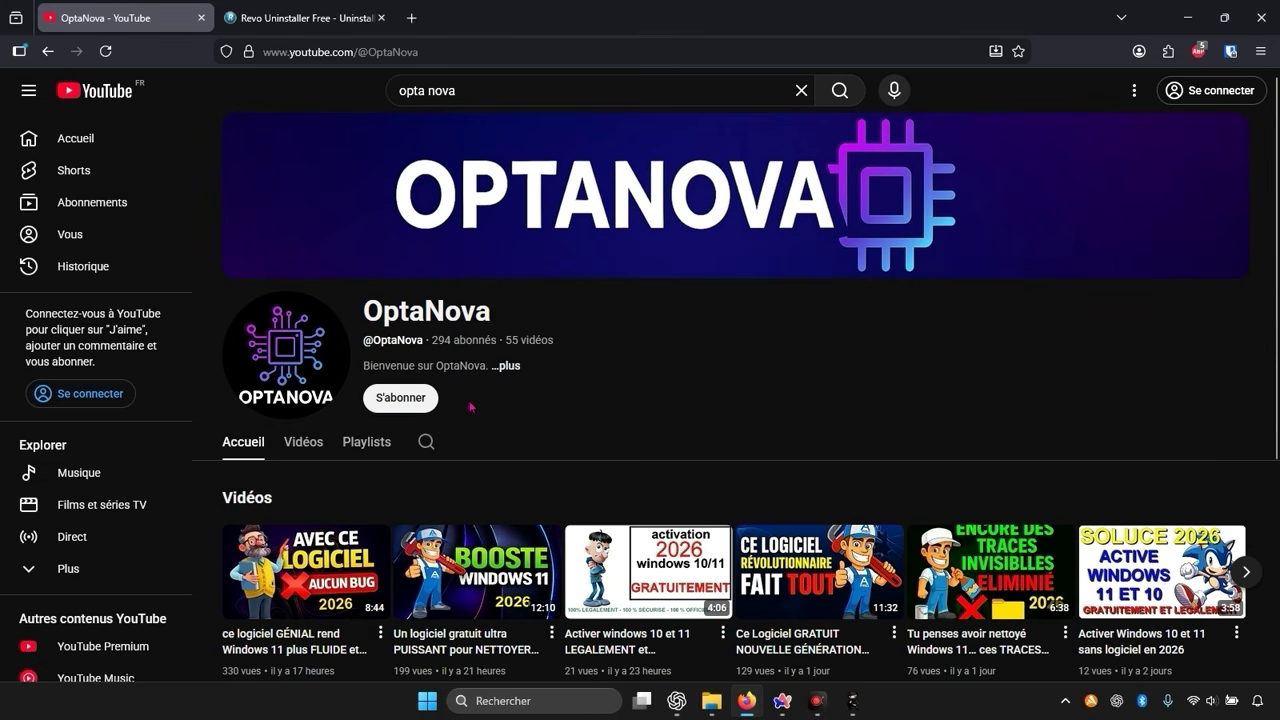
click(1187, 17)
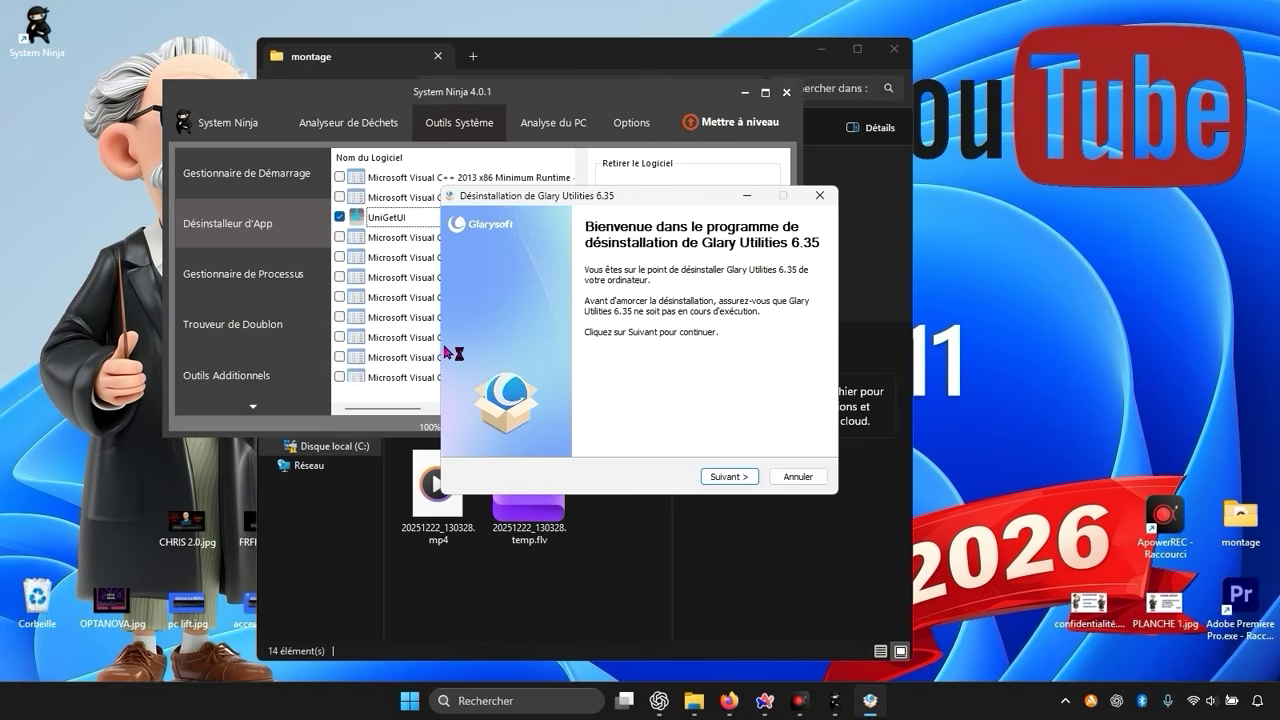
- Uninstall Process Lasso from C:\Program Files\Process Lasso\ and close its uninstaller
click(728, 476)
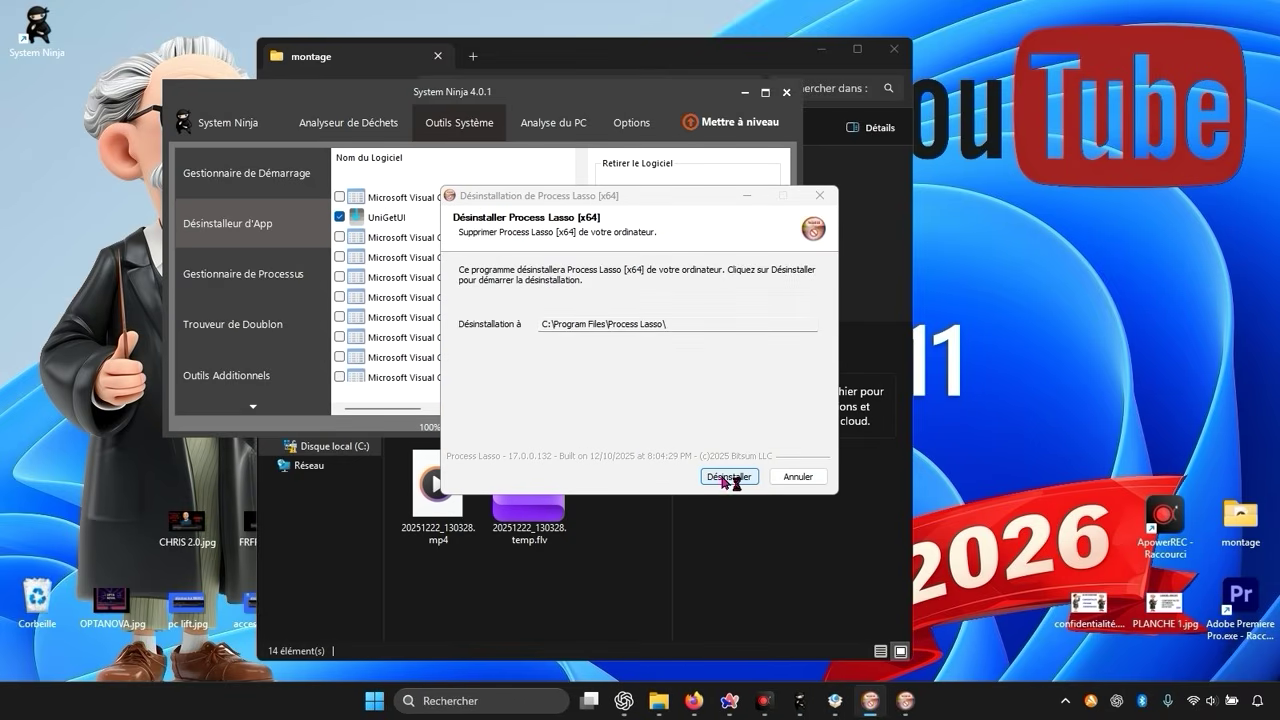
click(722, 477)
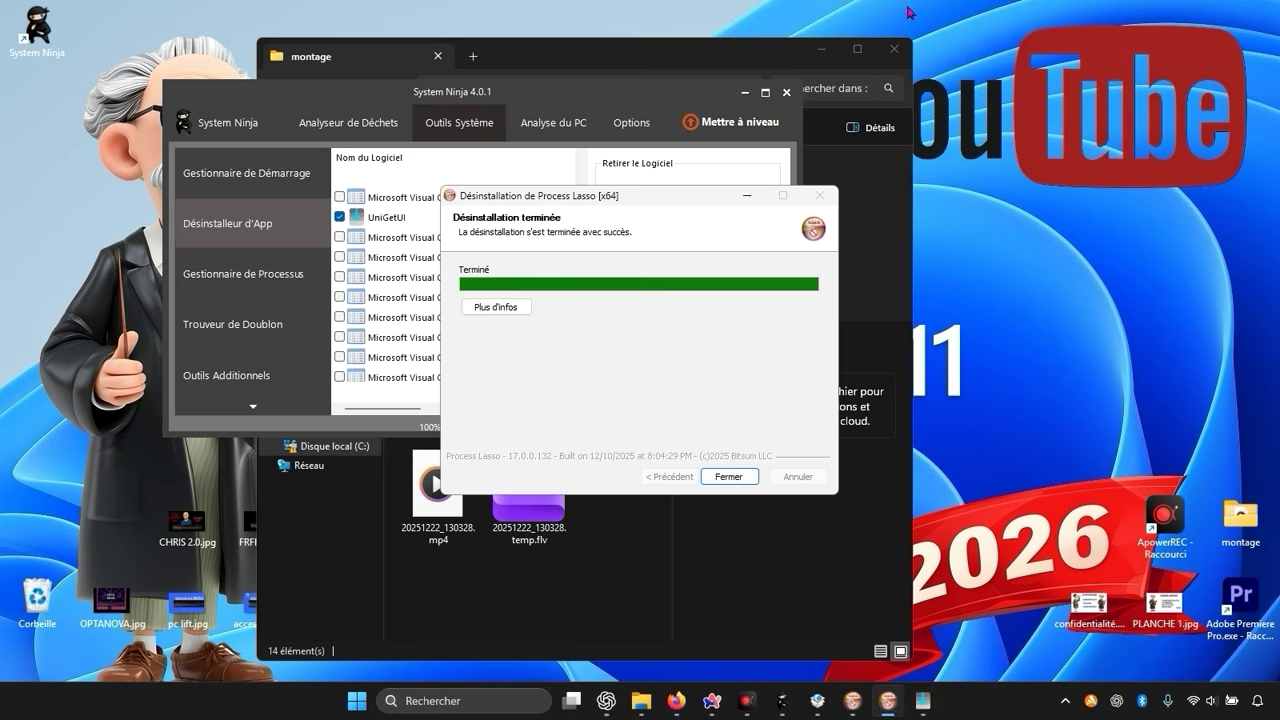
click(736, 478)
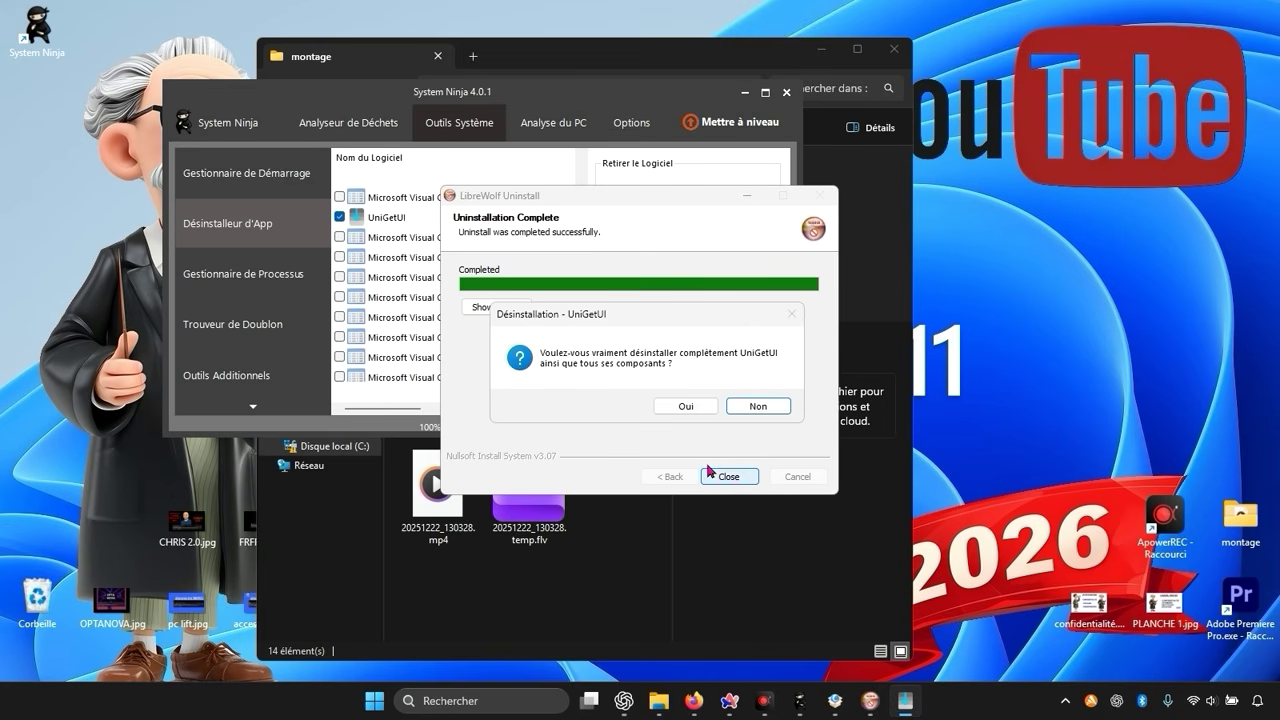
- Confirm the complete removal of UniGetUI and close the finished LibreWolf uninstaller
click(684, 406)
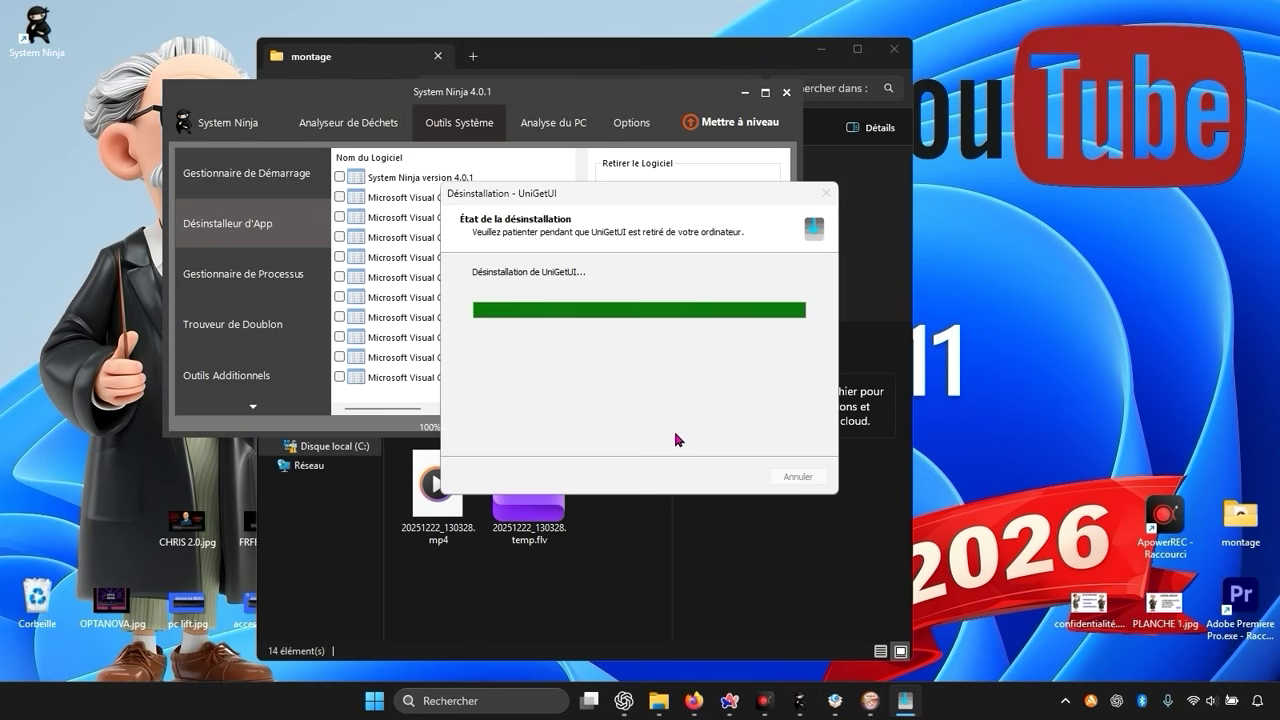
click(749, 408)
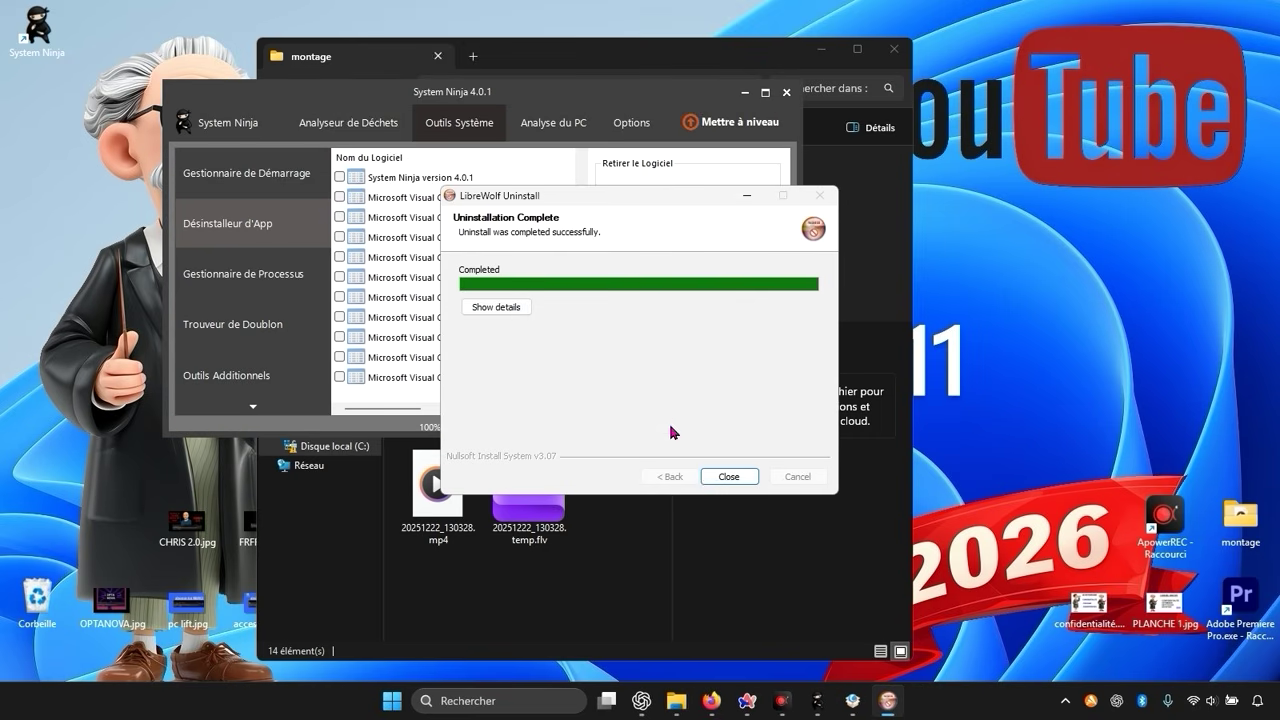
click(702, 480)
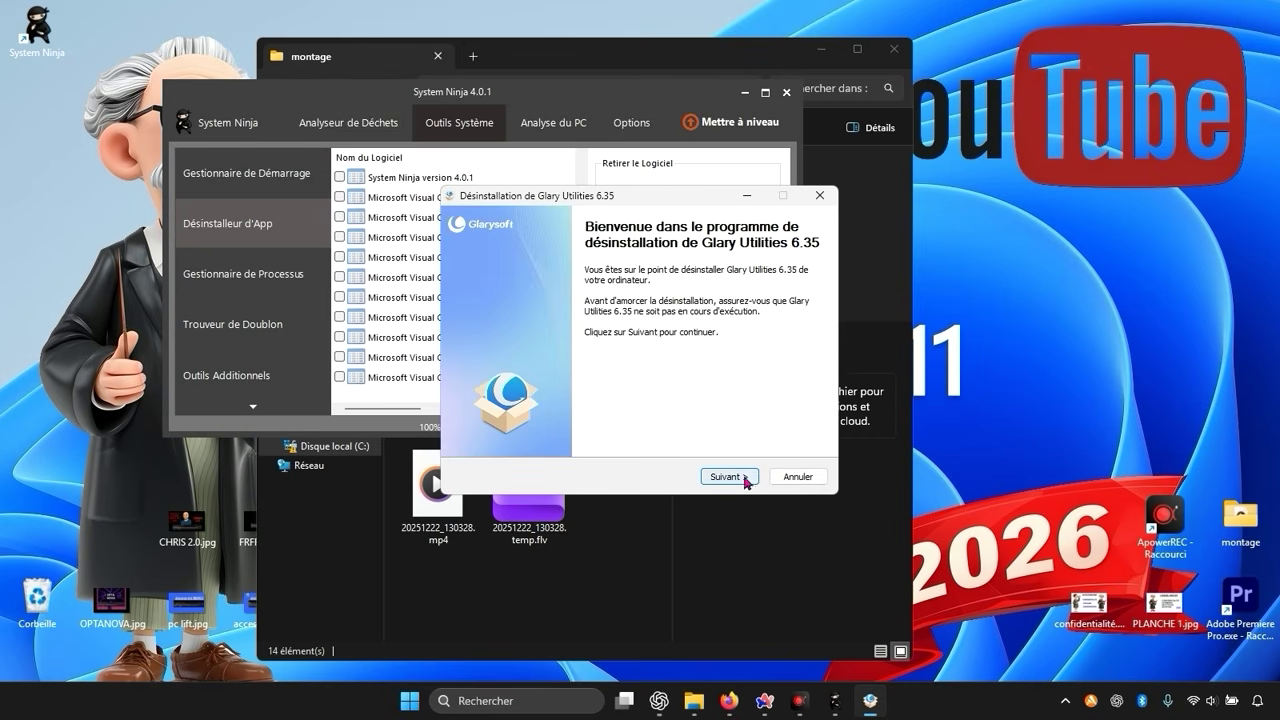
- Uninstall Glary Utilities 6.35 and finish with the option to restart the computer manually later
click(740, 478)
click(740, 479)
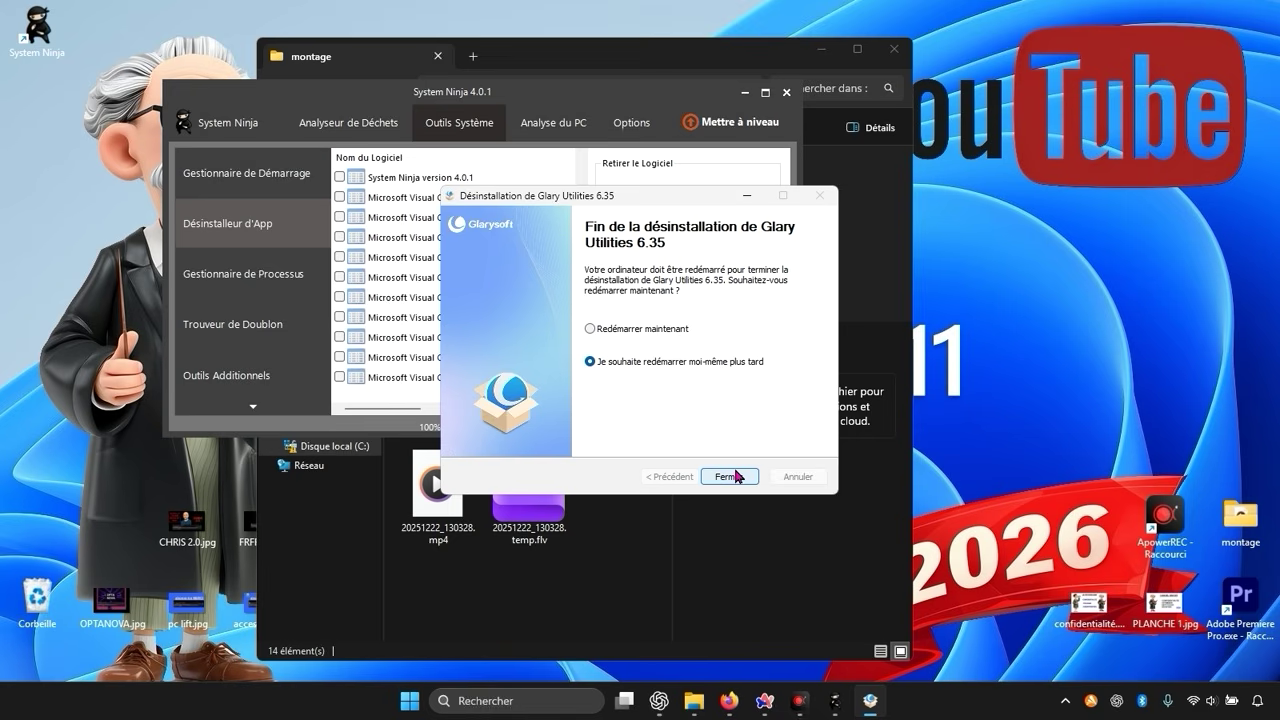
click(732, 476)
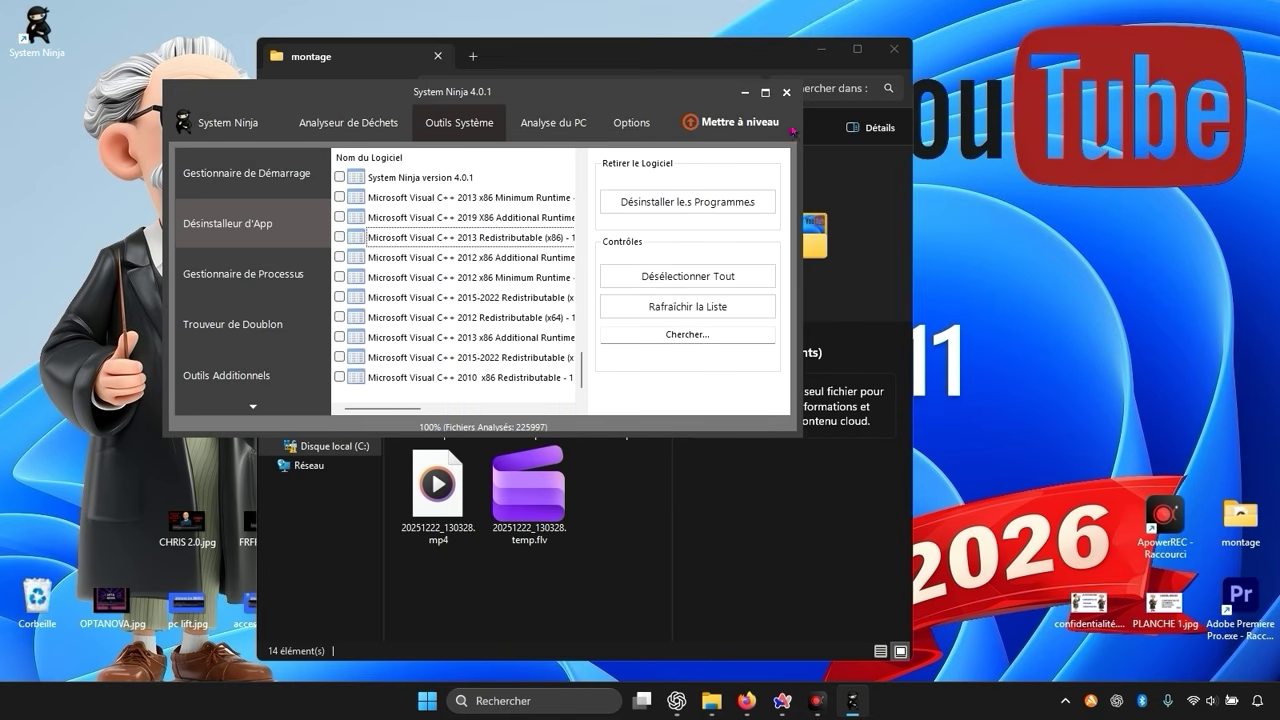
- Review the process manager, duplicate finder, startup manager and PC analysis pages, ending on the junk analyser (Analyseur de Déchets)
click(300, 288)
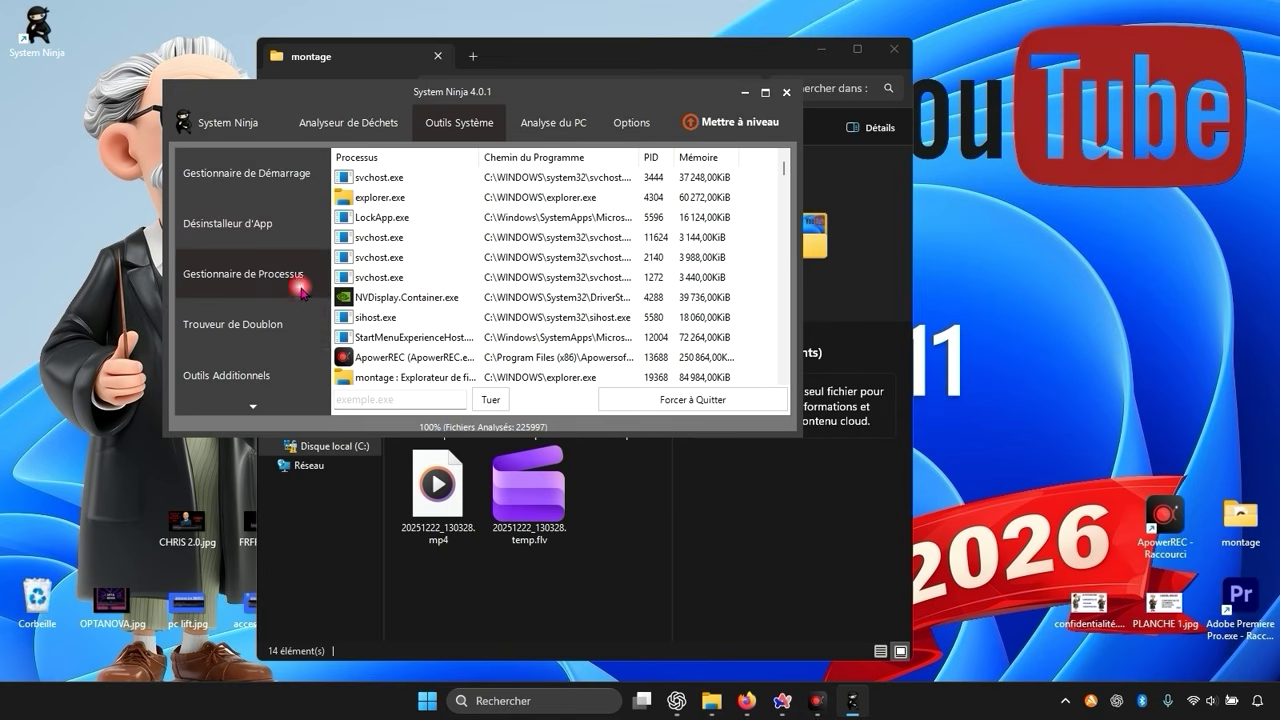
click(253, 322)
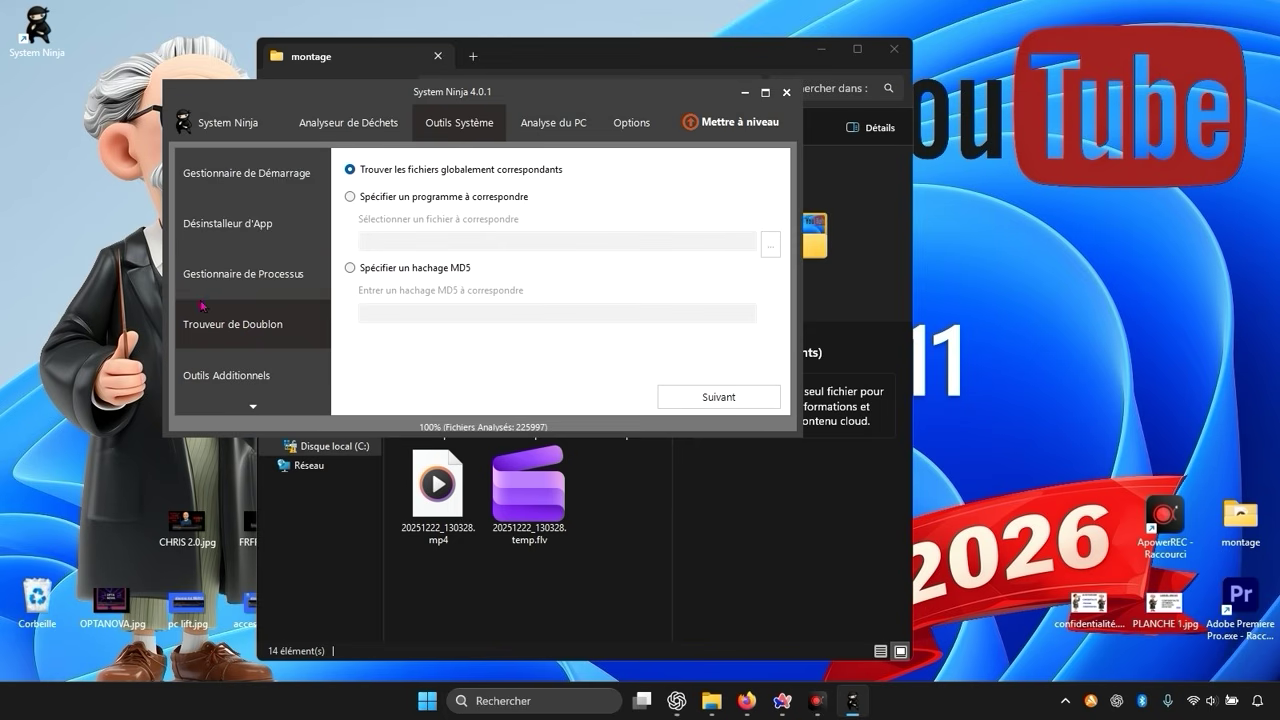
click(265, 279)
click(255, 224)
click(255, 175)
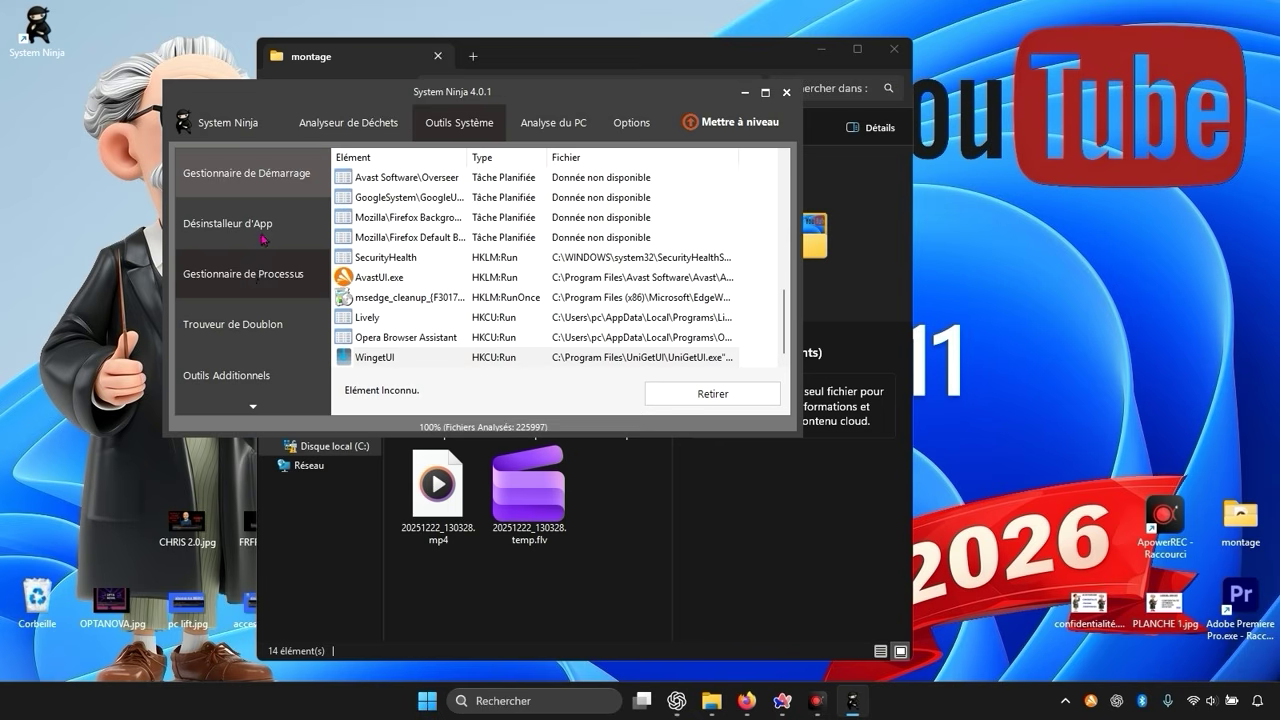
click(553, 133)
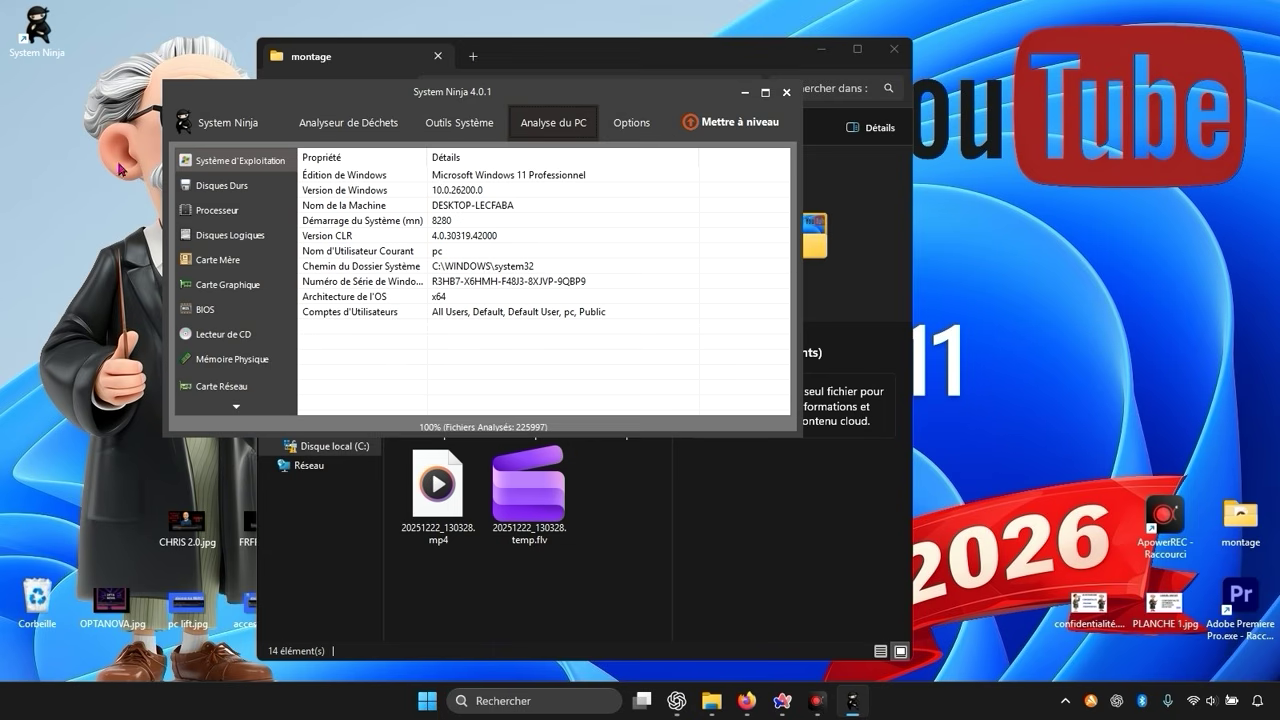
click(445, 126)
click(350, 122)
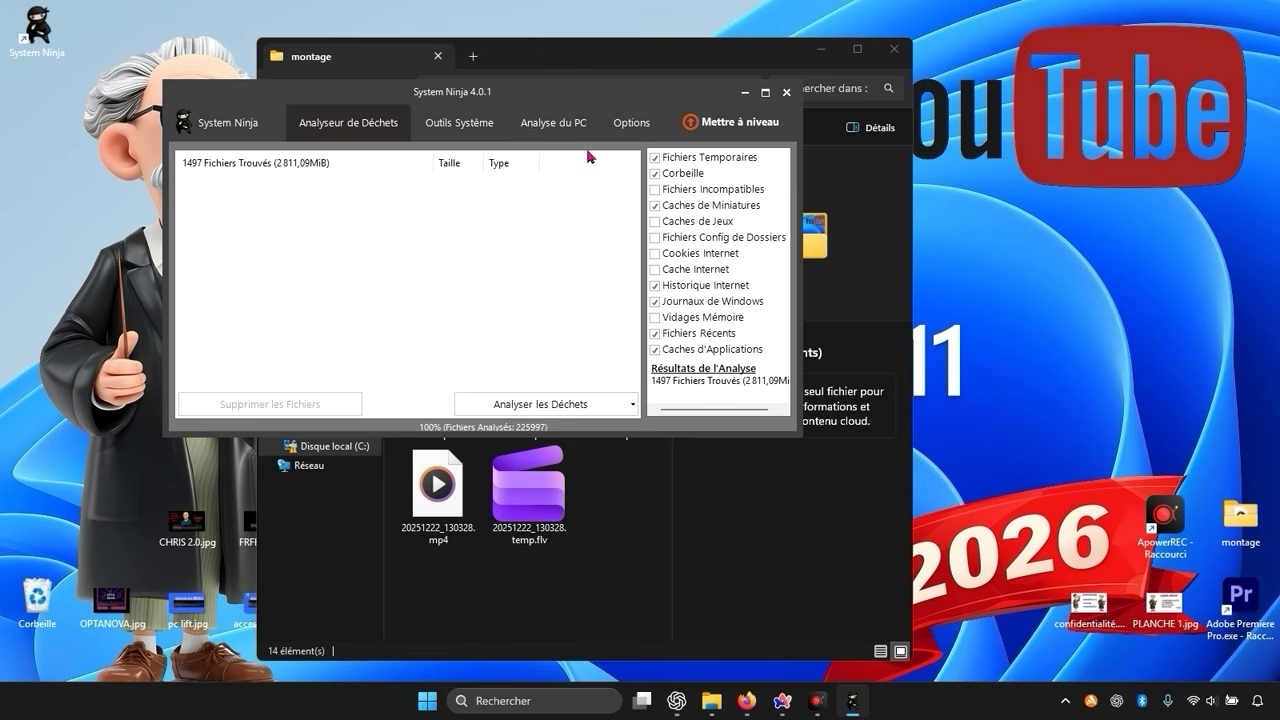